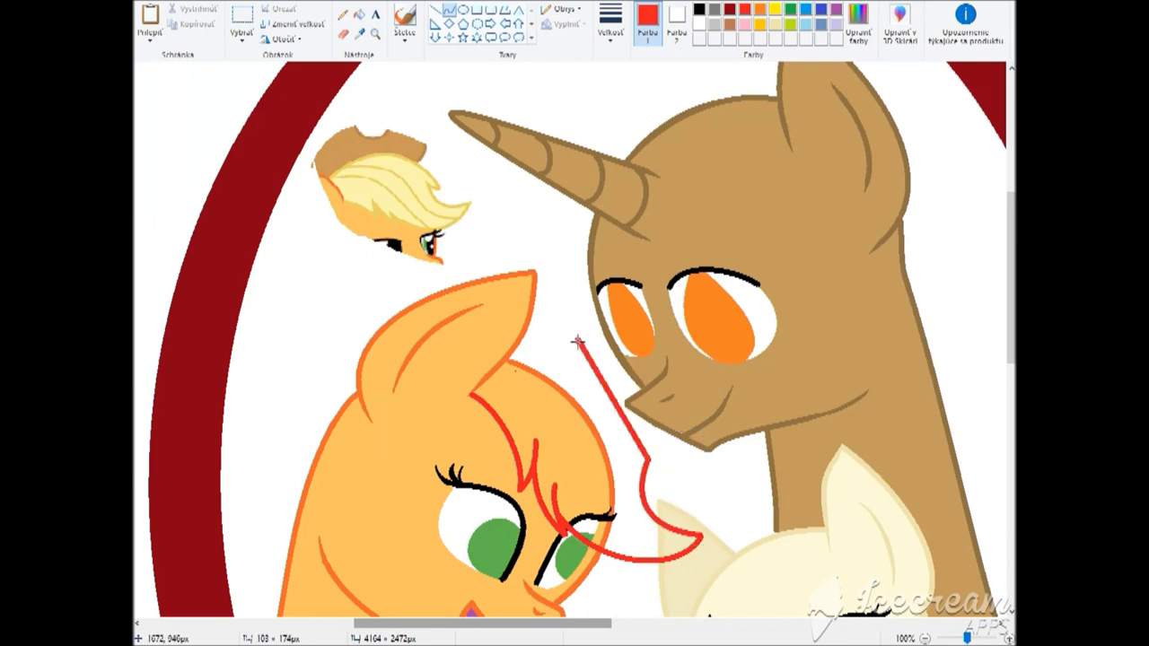
Draw the orange pony's forelock outline with red curves from the ear to the curled tip by the cream pony.
left_click_drag(535, 316, 651, 431)
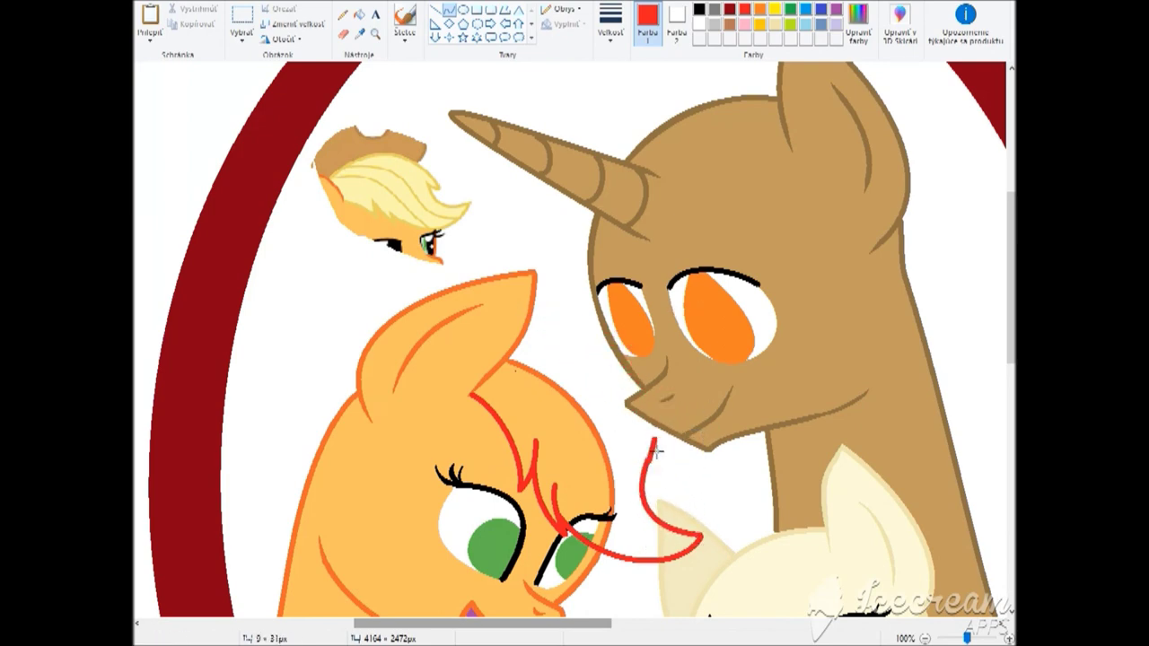
left_click_drag(528, 316, 628, 404)
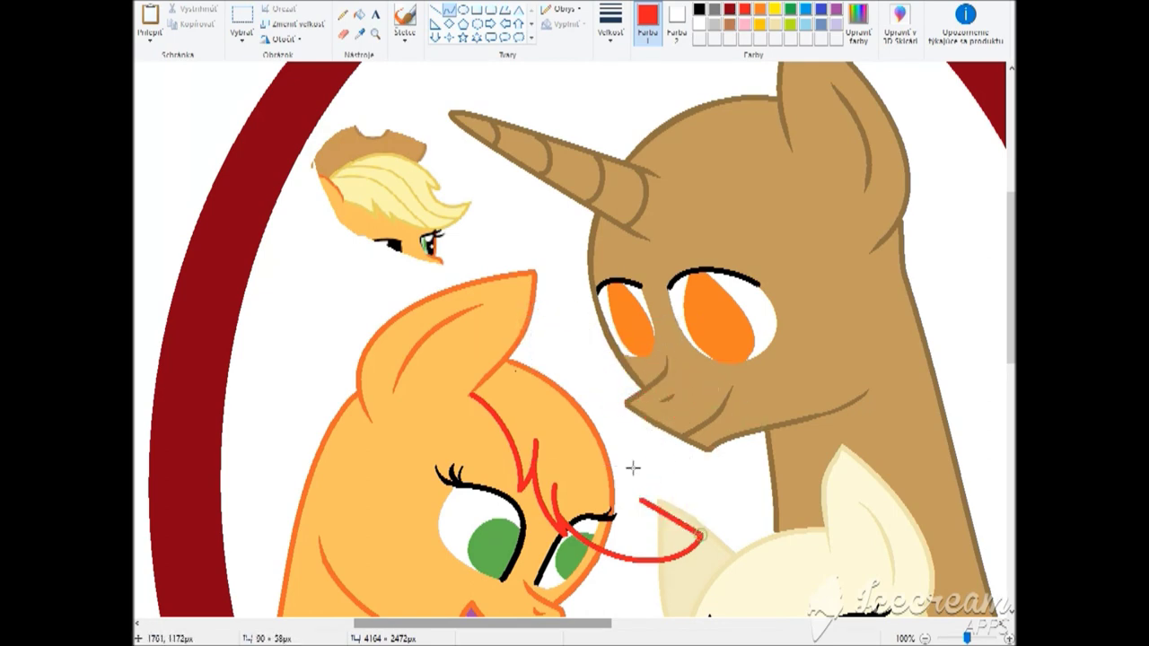
left_click_drag(669, 428, 660, 341)
Draw the orange pony's back mane in red, with an outer curve behind the ear and an inner curve down the neck.
scroll(660, 341, "down", 3)
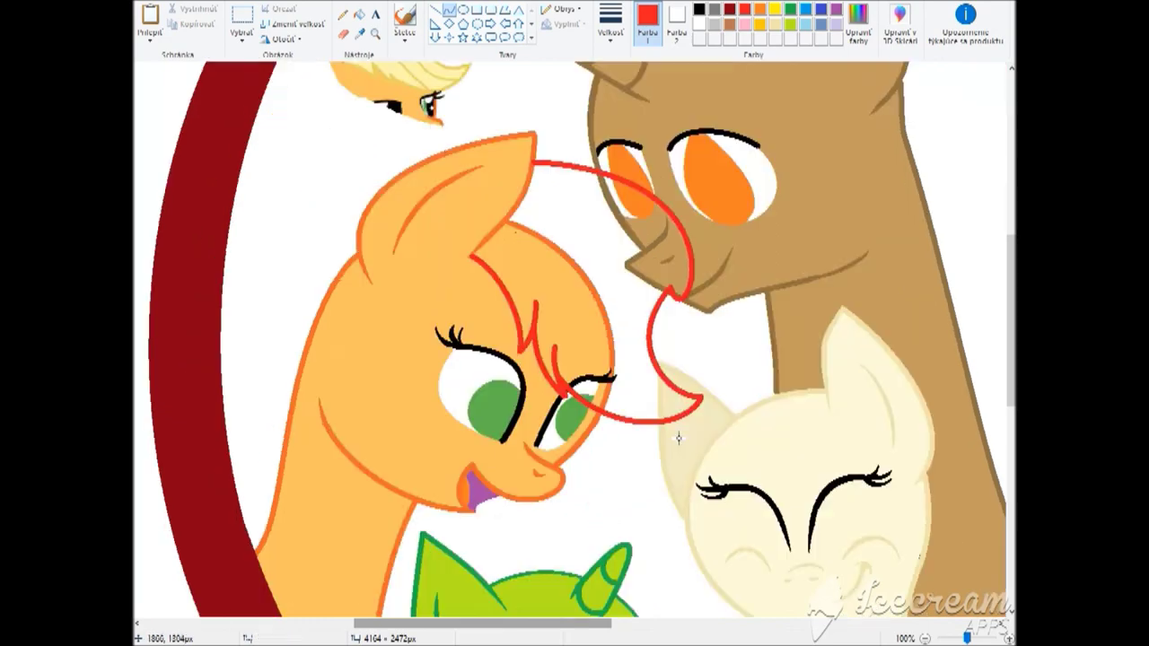
left_click_drag(395, 176, 236, 489)
left_click_drag(302, 203, 233, 308)
left_click_drag(357, 254, 378, 478)
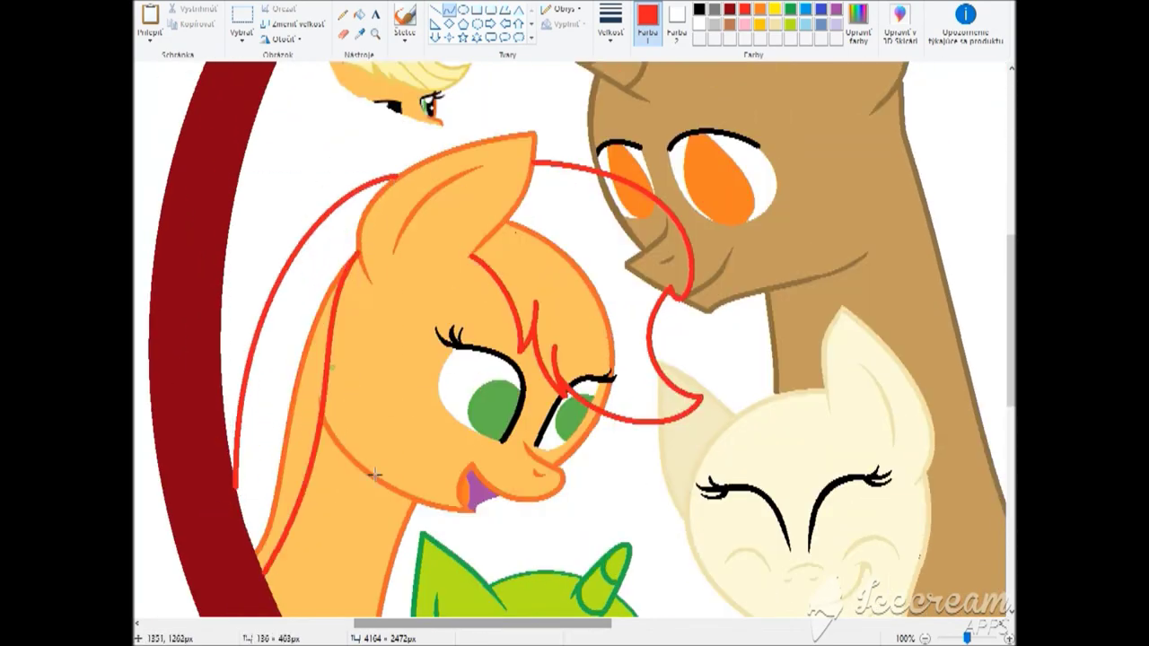
Redraw the brown unicorn's muzzle and chin outlines over the red forelock line in the matching dark brown.
left_click(376, 34)
left_click(468, 218)
left_click(359, 33)
scroll(379, 343, "up", 3)
left_click(379, 343)
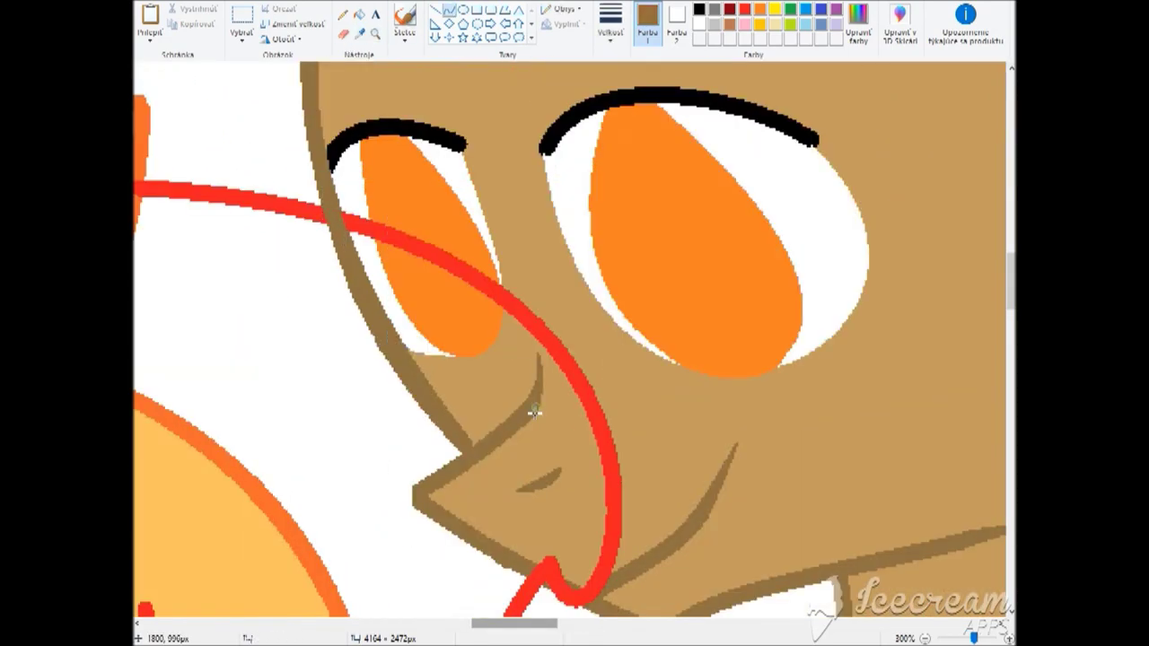
scroll(535, 412, "down", 3)
scroll(517, 166, "up", 3)
Fill the red line segments crossing the brown unicorn's eye and face with the matching white, orange and brown.
left_click(385, 72)
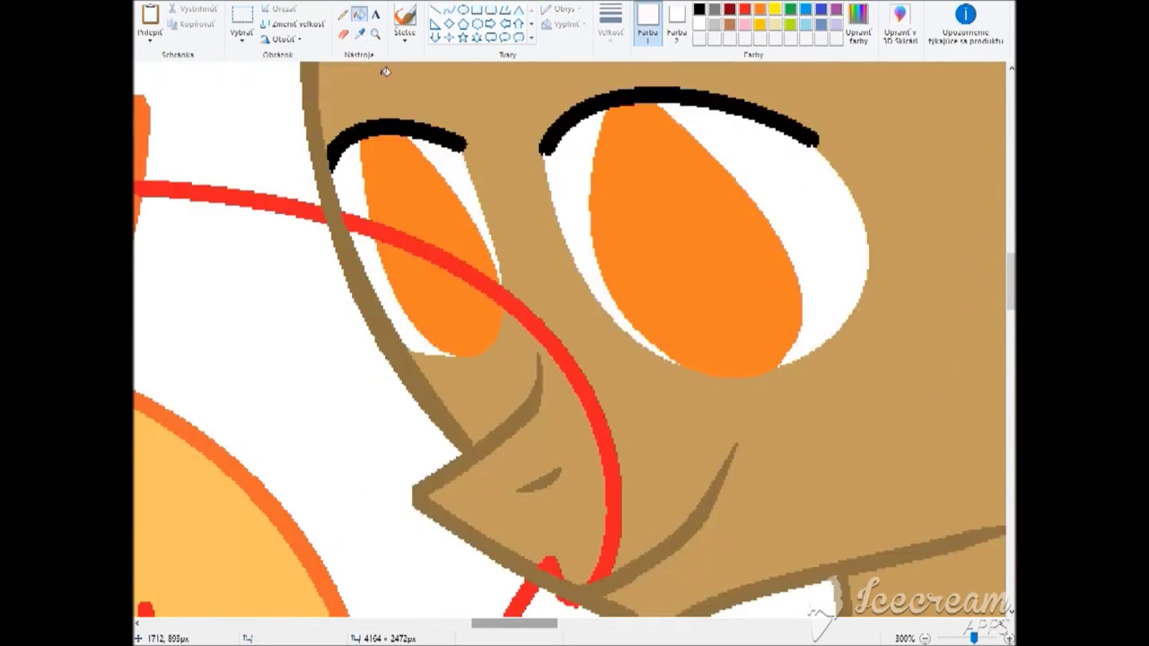
left_click(440, 238)
scroll(557, 167, "down", 3)
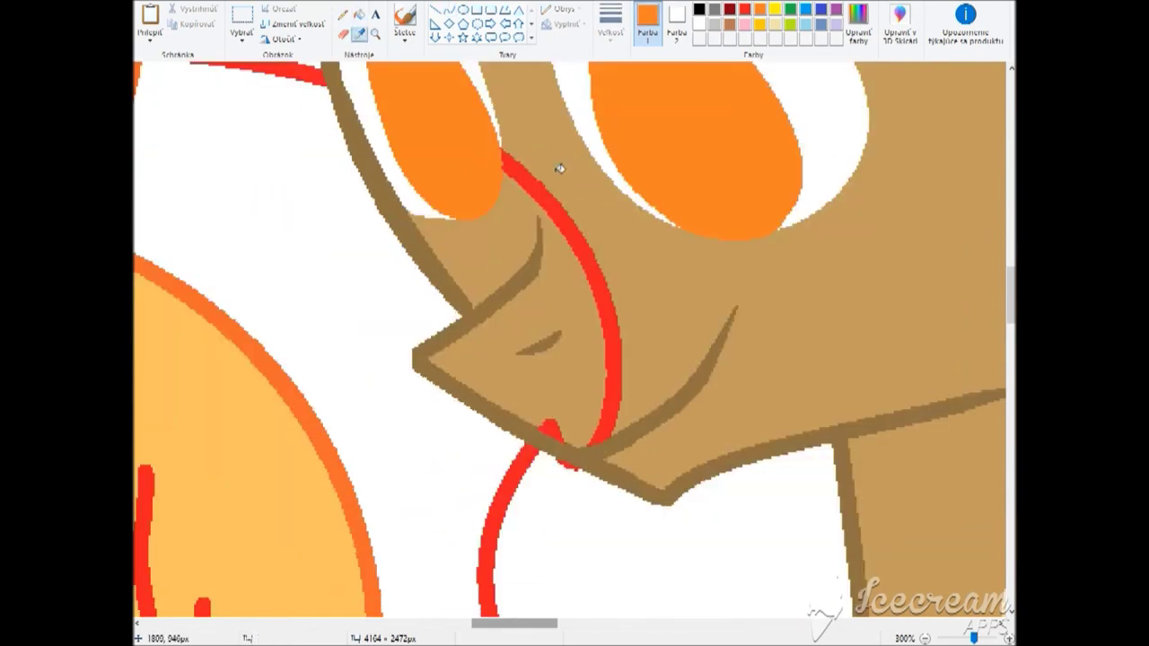
scroll(566, 167, "down", 5)
scroll(425, 205, "down", 3)
Draw two curved red strand lines inside the orange pony's forelock.
scroll(409, 341, "up", 2)
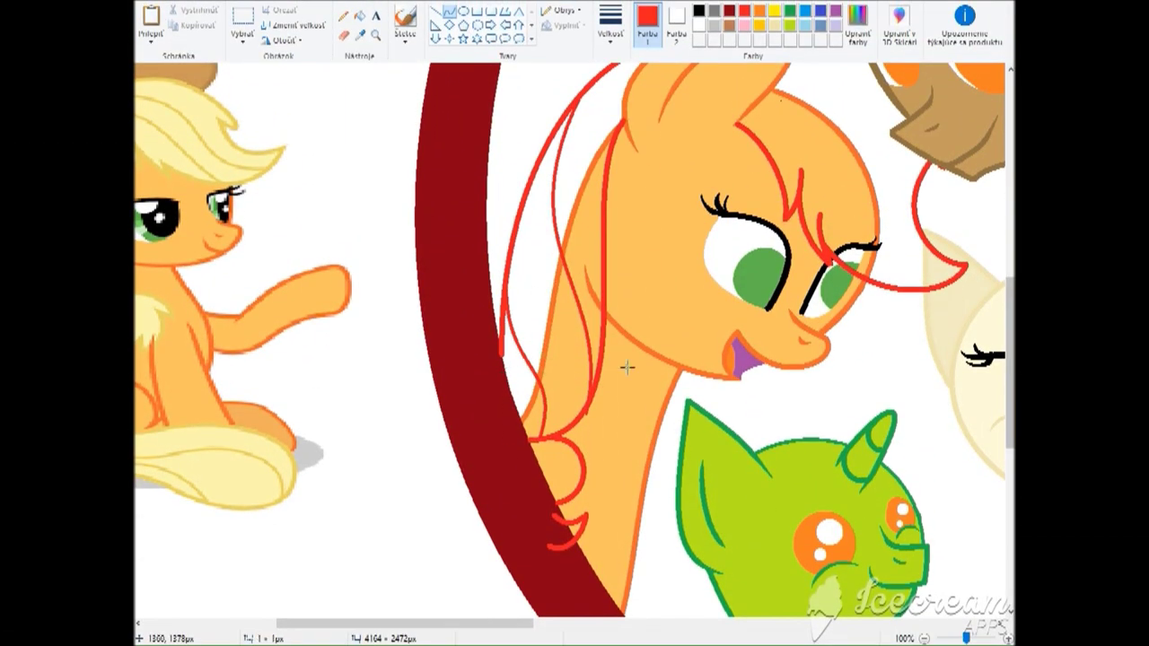
scroll(546, 302, "down", 2)
scroll(551, 395, "up", 2)
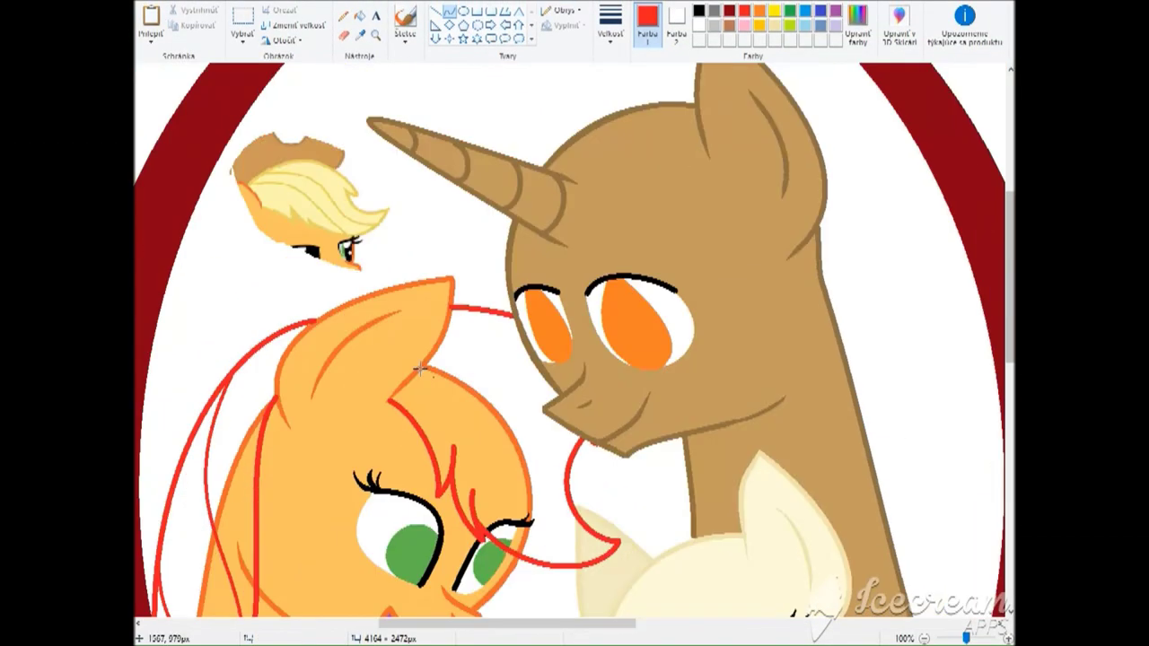
left_click_drag(507, 466, 517, 400)
left_click_drag(513, 555, 549, 512)
Fill the skin and head outline enclosed by the orange pony's red mane lines with white.
scroll(542, 404, "up", 2)
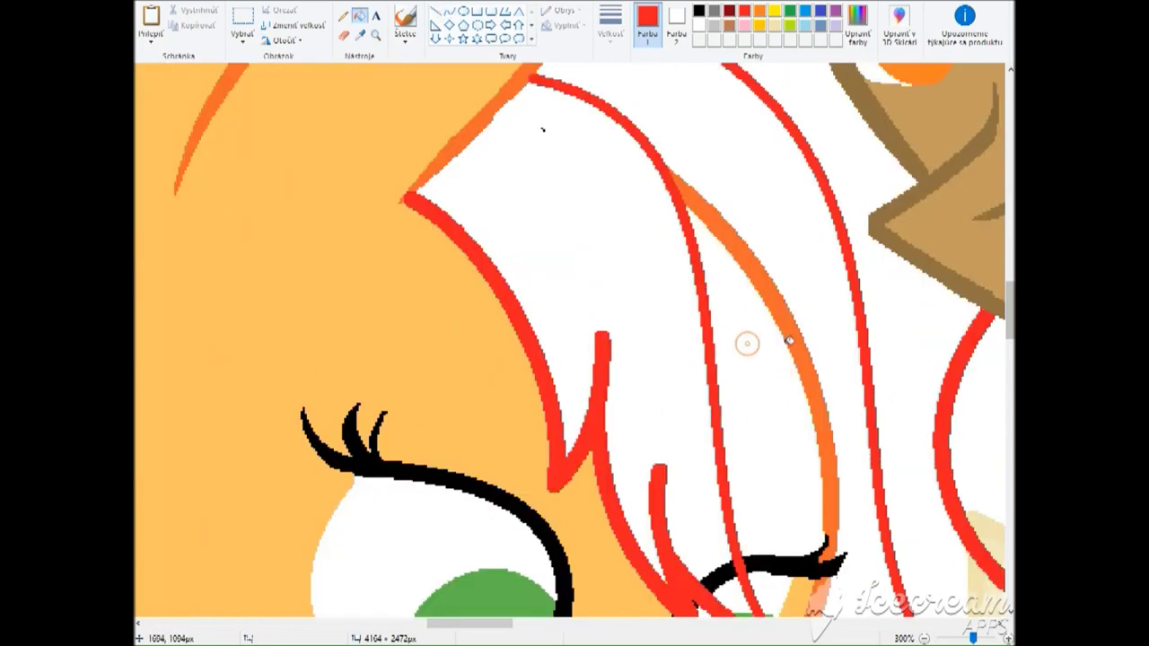
scroll(745, 342, "down", 3)
scroll(745, 341, "up", 3)
scroll(496, 303, "down", 1)
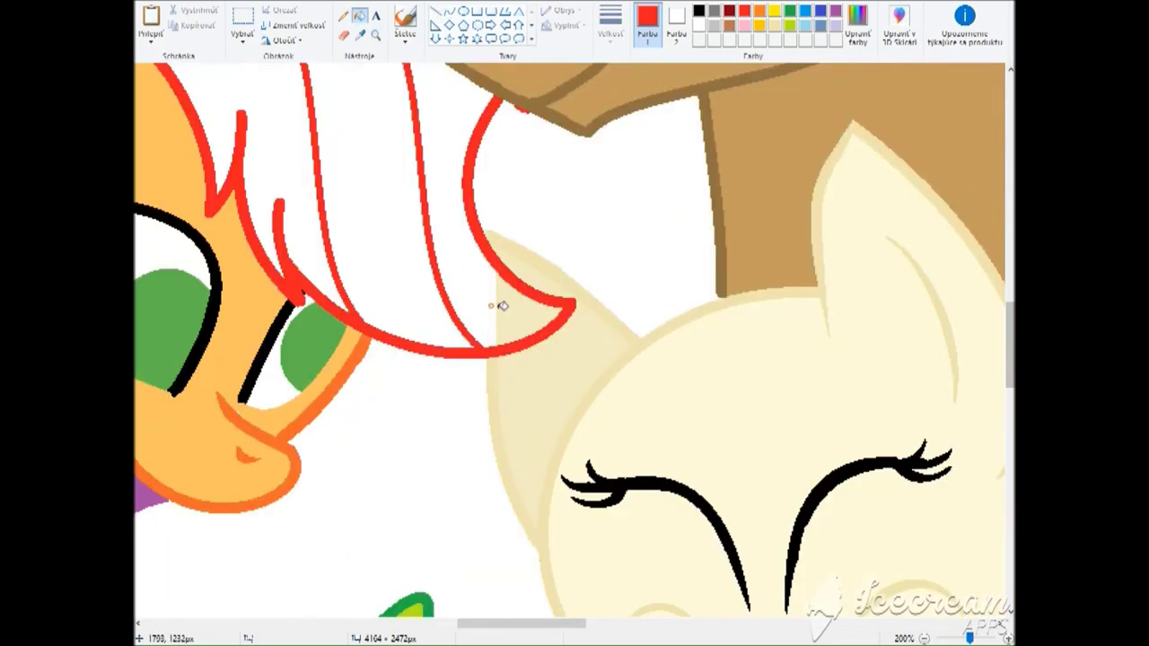
scroll(495, 303, "down", 3)
scroll(565, 302, "up", 2)
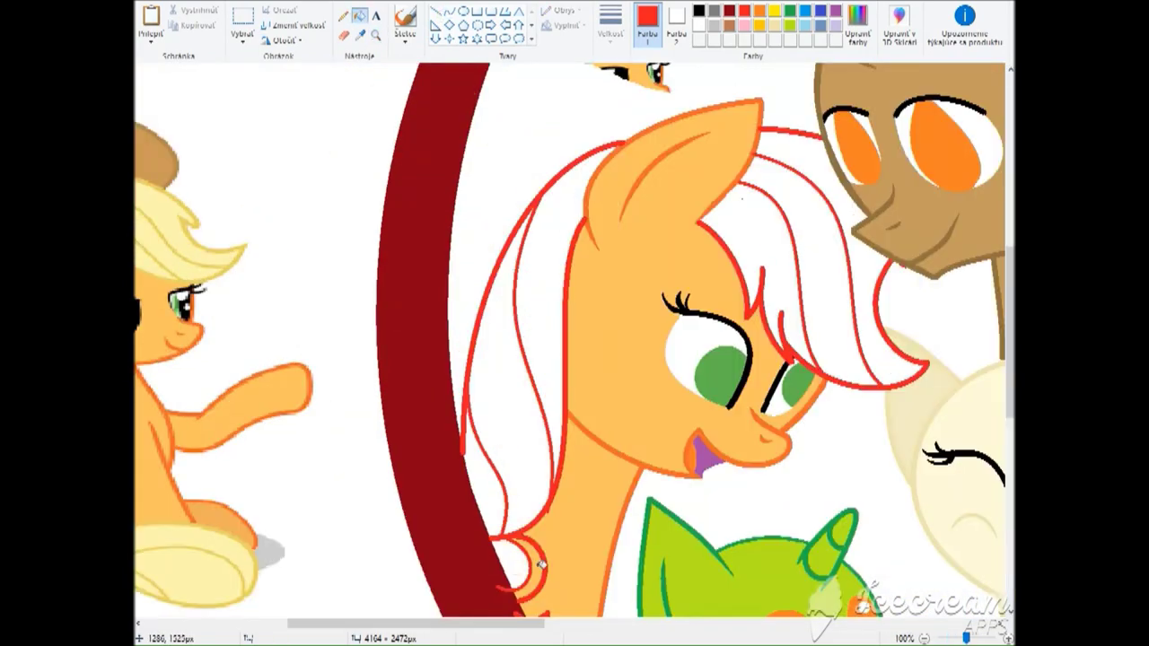
Change the line thickness, cover the red strokes crossing the frame in dark red, and taper the forelock's short strand tips.
scroll(537, 563, "down", 3)
left_click(610, 25)
left_click(651, 108)
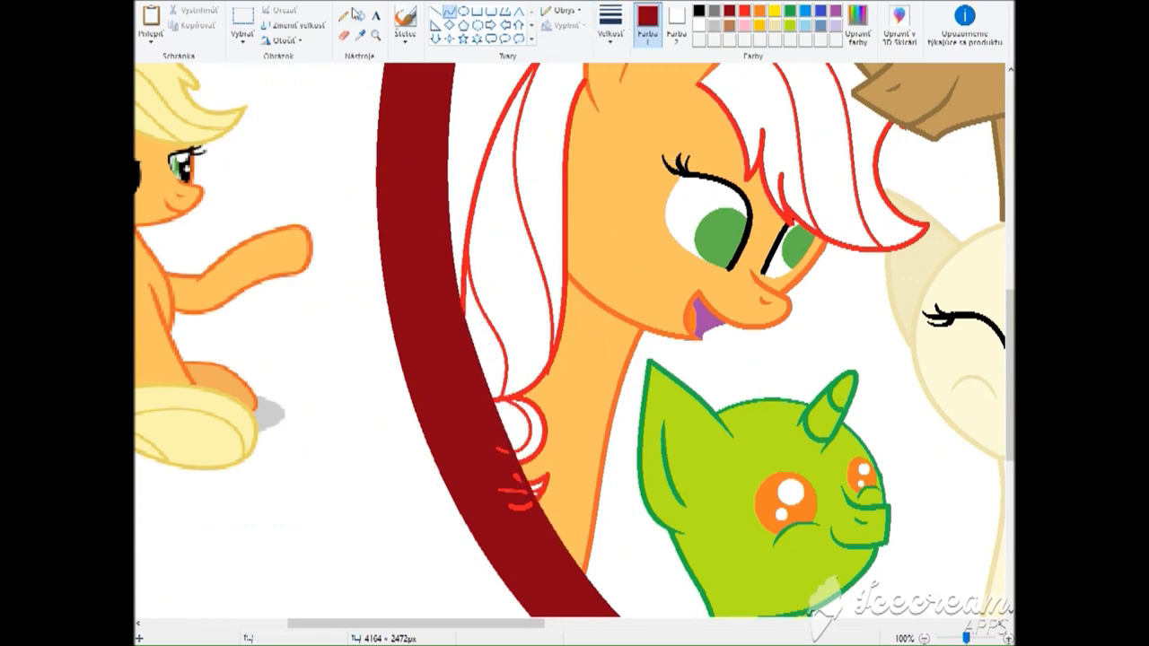
scroll(516, 485, "up", 3)
scroll(410, 264, "up", 3)
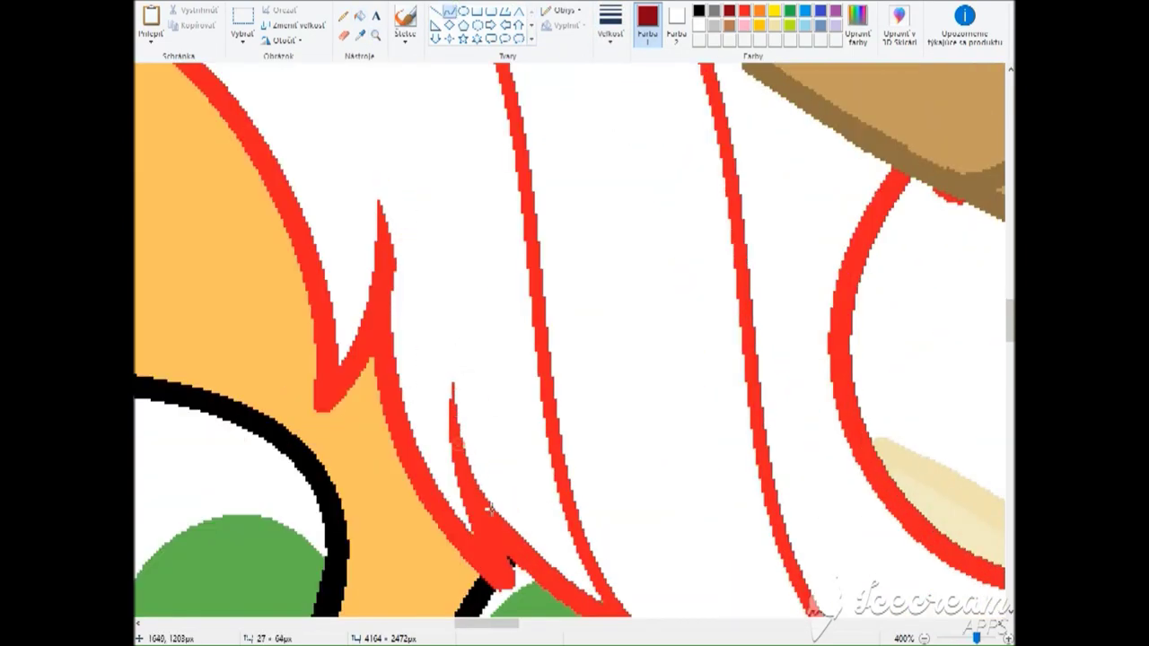
left_click(311, 290)
Repaint the cream pony's ear outline beside the red forelock tip in the matching cream colour.
scroll(359, 269, "down", 3)
scroll(436, 174, "down", 2, "ctrl")
scroll(513, 185, "up", 2, "ctrl")
left_click(516, 184)
left_click(359, 34)
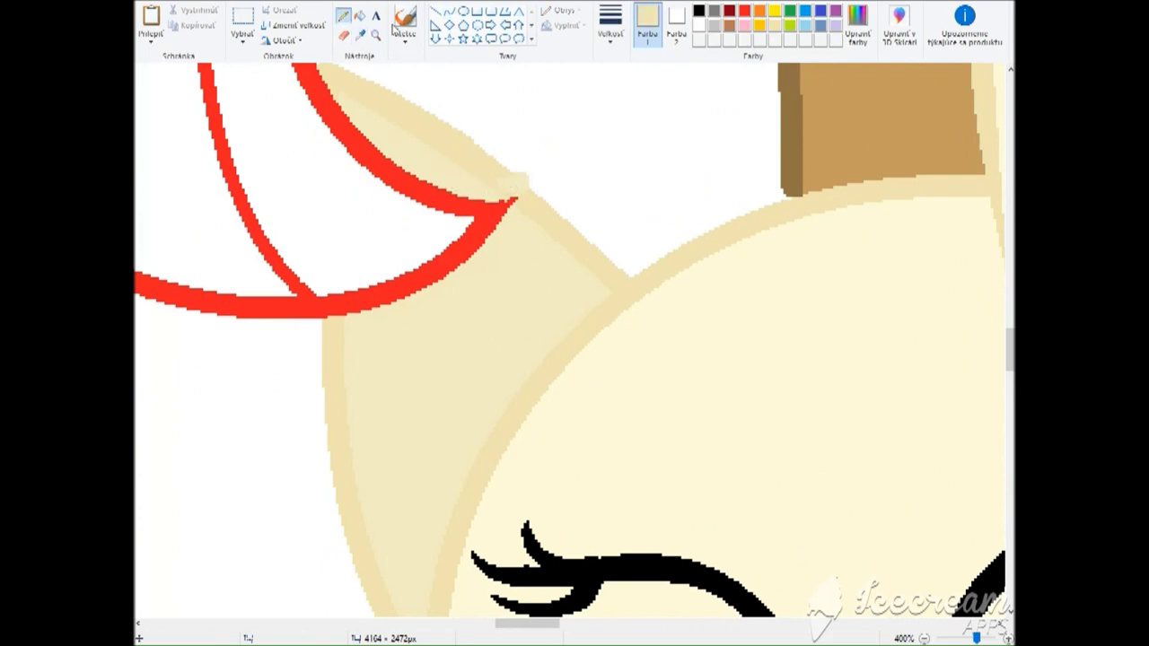
left_click(513, 188)
Fill the orange pony's back mane and forelock with the pale yellow of the reference pony's mane.
scroll(513, 188, "down", 4, "ctrl")
scroll(541, 305, "up", 1, "ctrl")
scroll(529, 422, "down", 1)
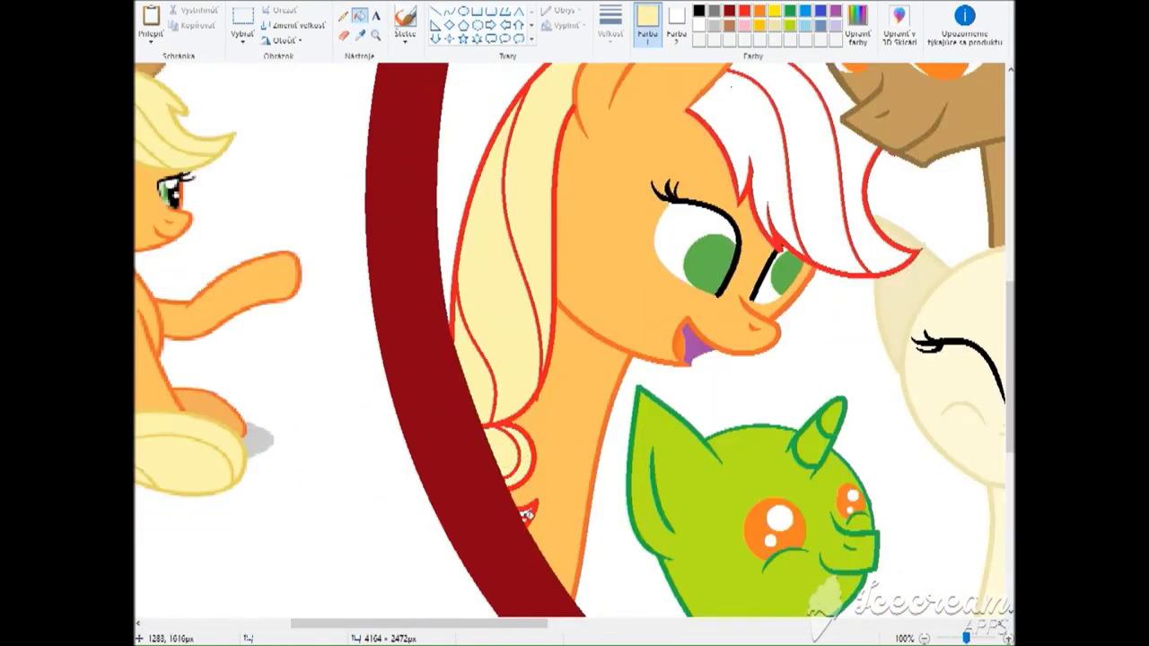
scroll(688, 453, "up", 3)
scroll(688, 453, "up", 2, "ctrl")
Trim the mane line at the neck with the orange skin colour and recolour the red mane outlines darker yellow.
left_click(469, 375)
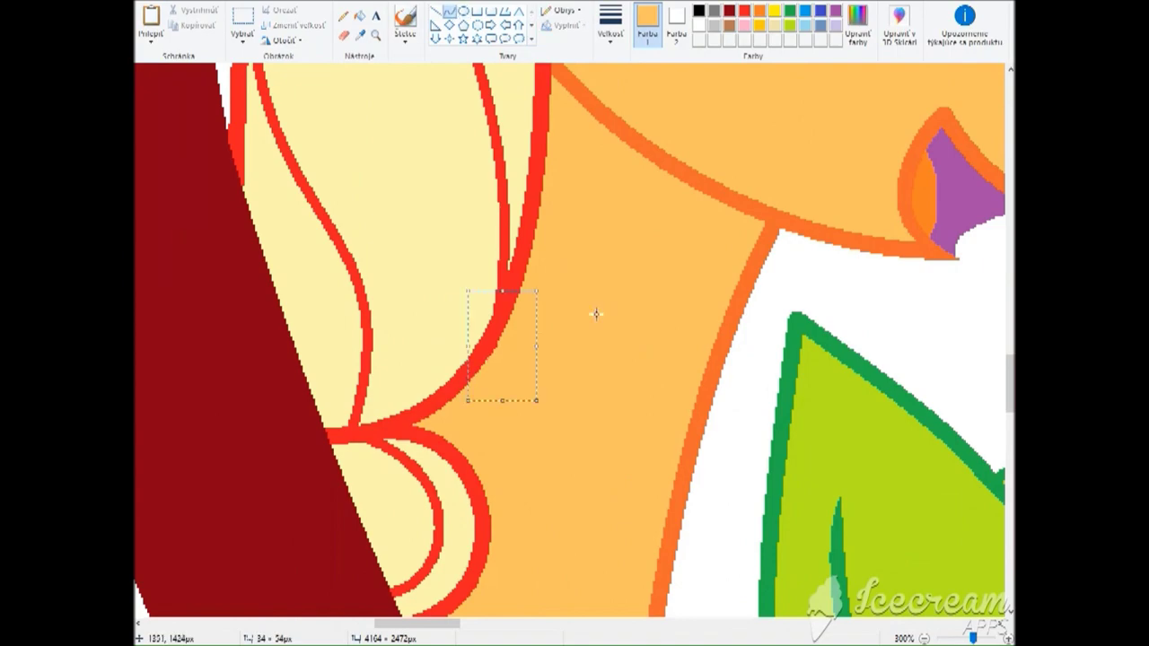
scroll(468, 216, "down", 2, "ctrl")
left_click(468, 216)
scroll(601, 133, "down", 2, "ctrl")
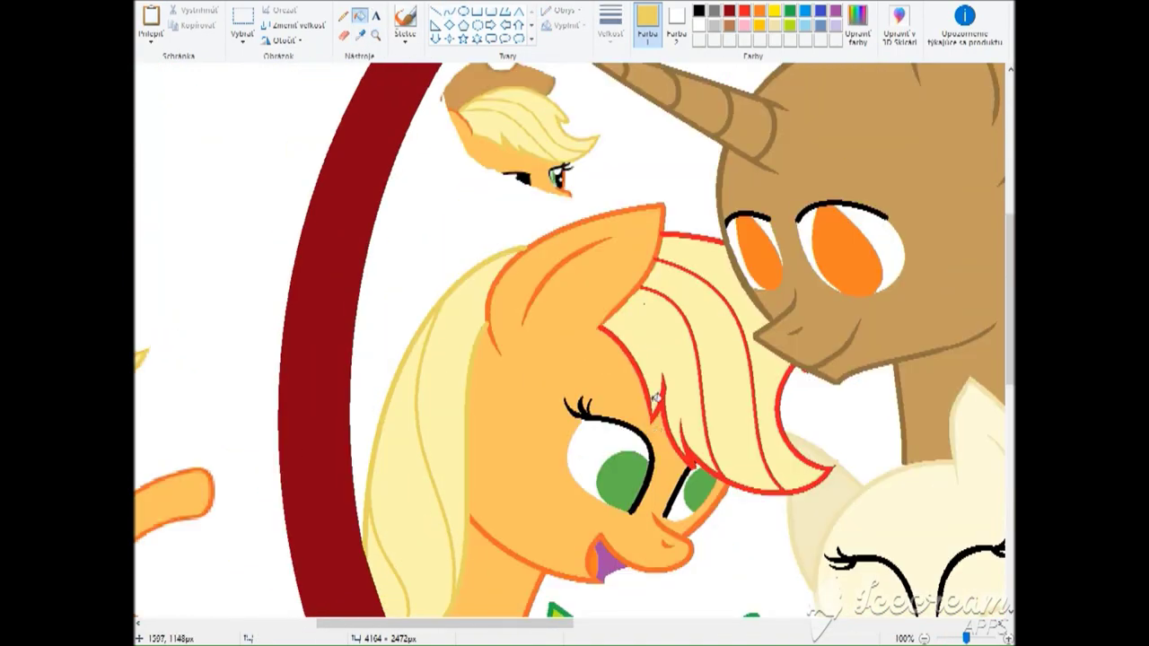
left_click(499, 254)
Touch up the orange pony's ear outline where it meets the back mane and the forelock.
left_click(376, 34)
left_click(446, 318)
scroll(346, 221, "down", 5)
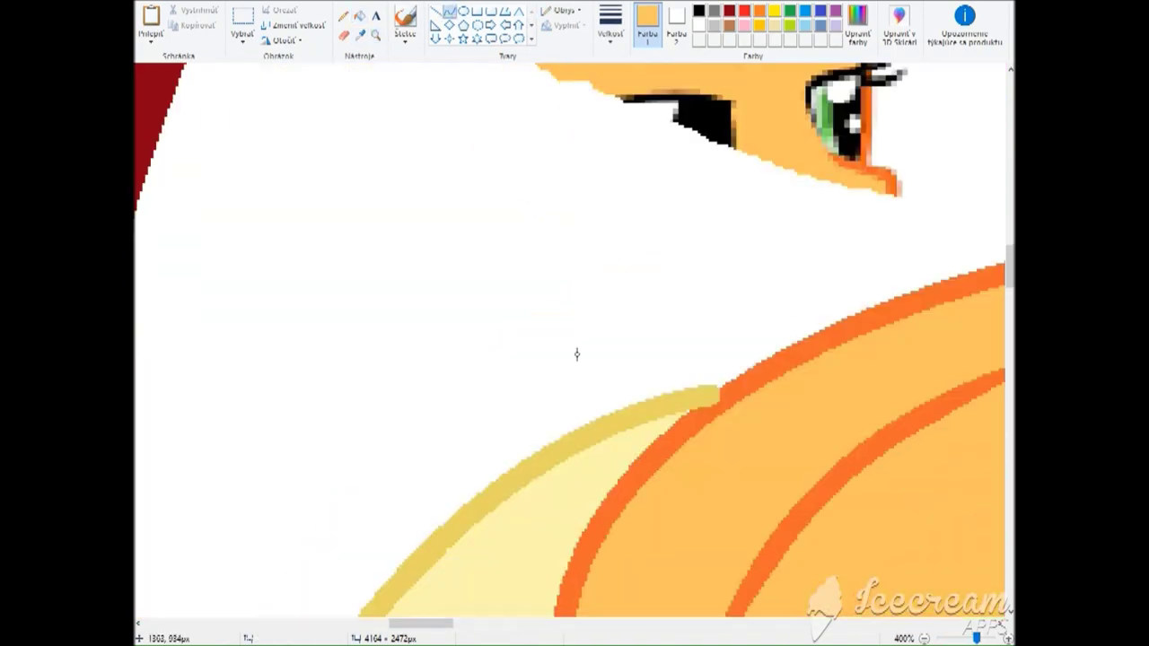
left_click(679, 288)
scroll(680, 288, "down", 3)
scroll(508, 323, "right", 3)
scroll(519, 539, "up", 2)
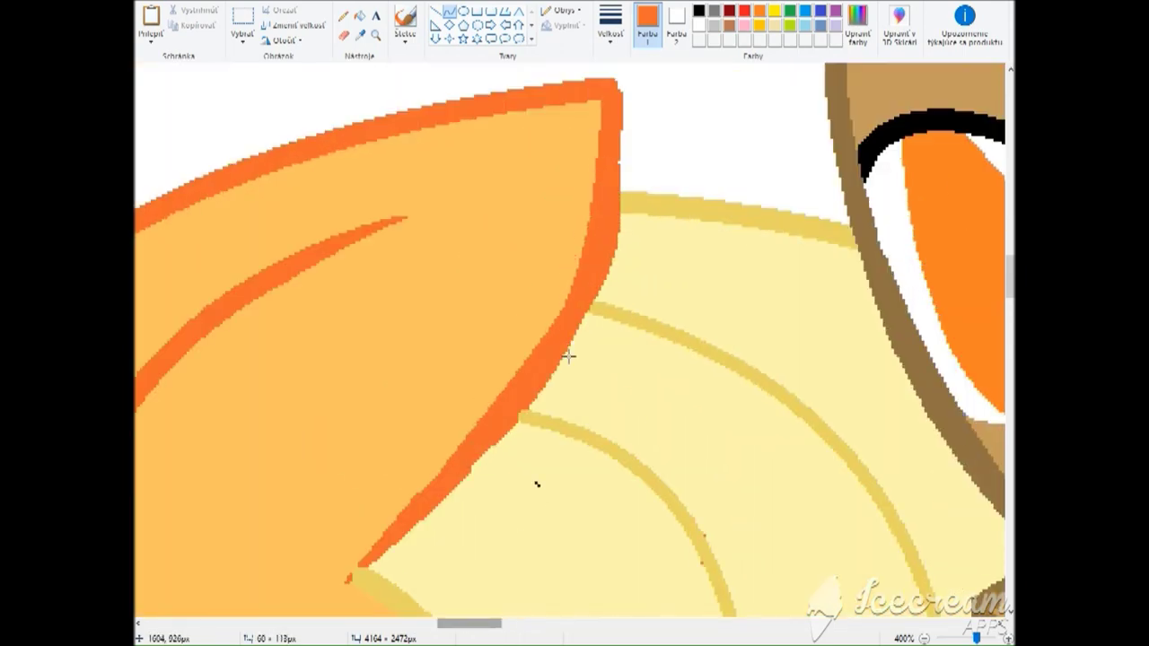
Redraw the lower front edge of the orange pony's ear as a smooth orange curve tapering to a point.
scroll(449, 404, "down", 2)
left_click_drag(474, 334, 360, 437)
left_click_drag(276, 462, 494, 284)
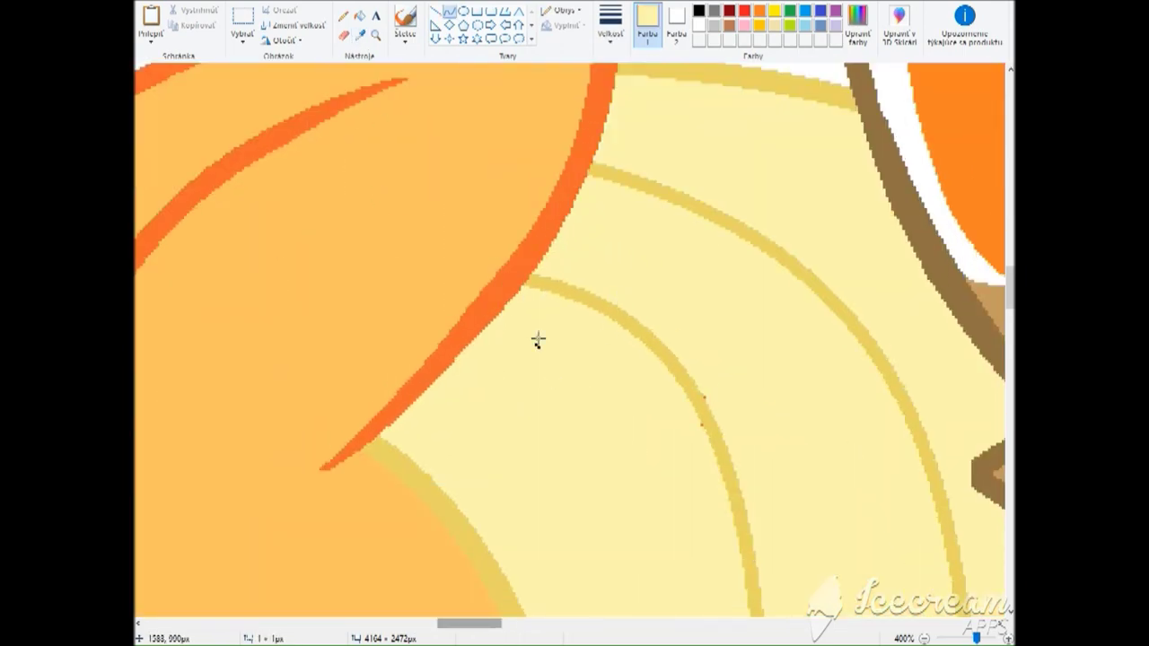
Select the small reference pony head inside the oval frame with a free-form selection and delete it.
scroll(538, 341, "down", 6)
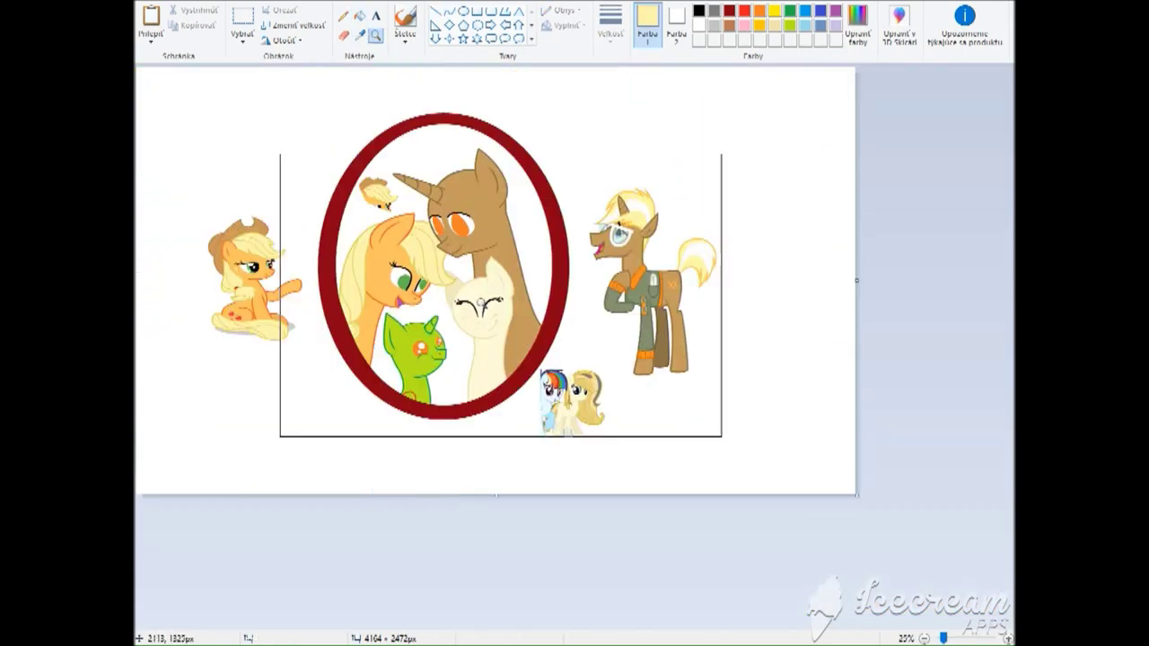
scroll(449, 314, "up", 1)
left_click(242, 34)
left_click(269, 87)
left_click_drag(550, 144, 614, 213)
right_click(582, 157)
left_click(641, 279)
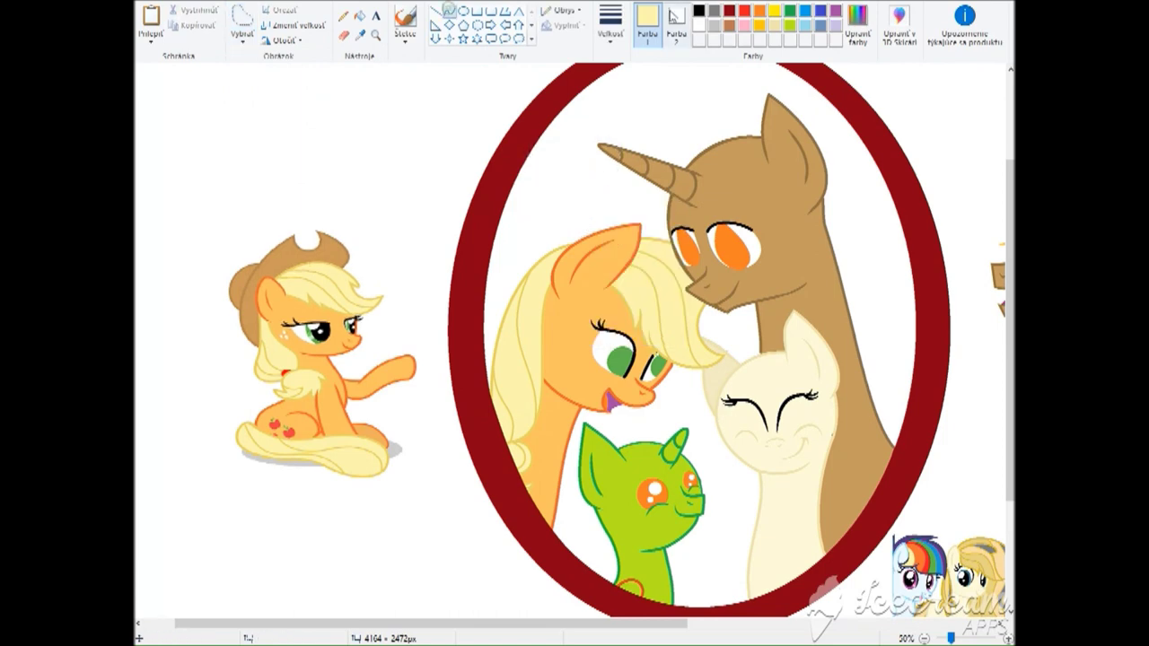
Choose indigo blue as the drawing colour for the brown unicorn's mane.
left_click(360, 35)
left_click(719, 180)
left_click_drag(505, 631, 698, 631)
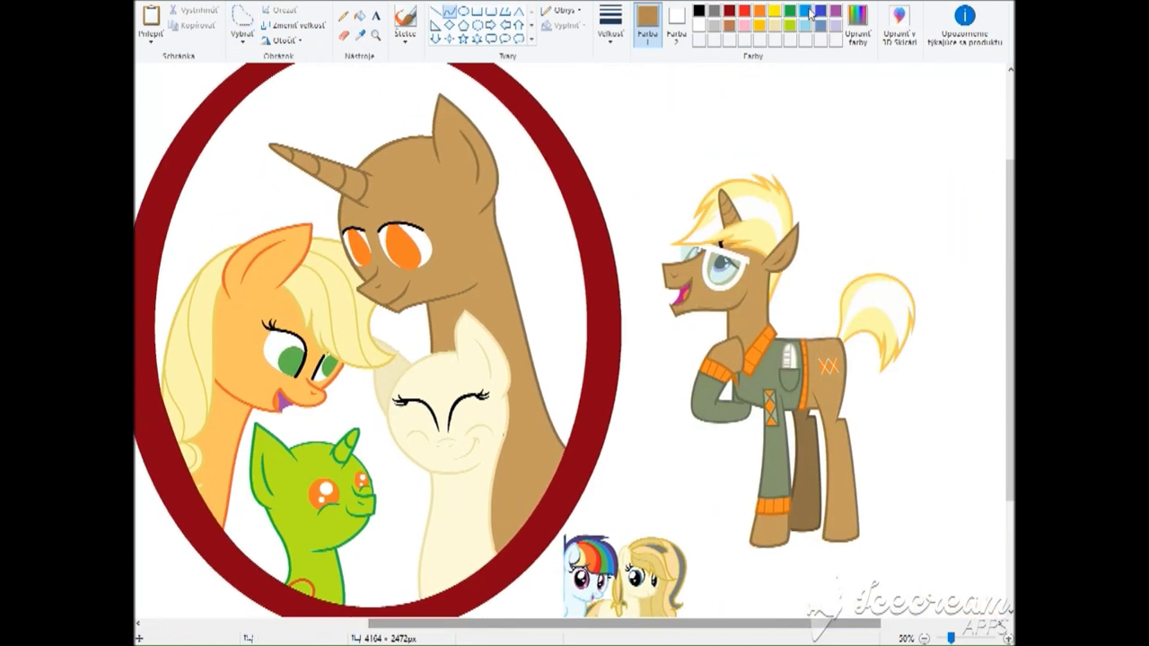
left_click(431, 206)
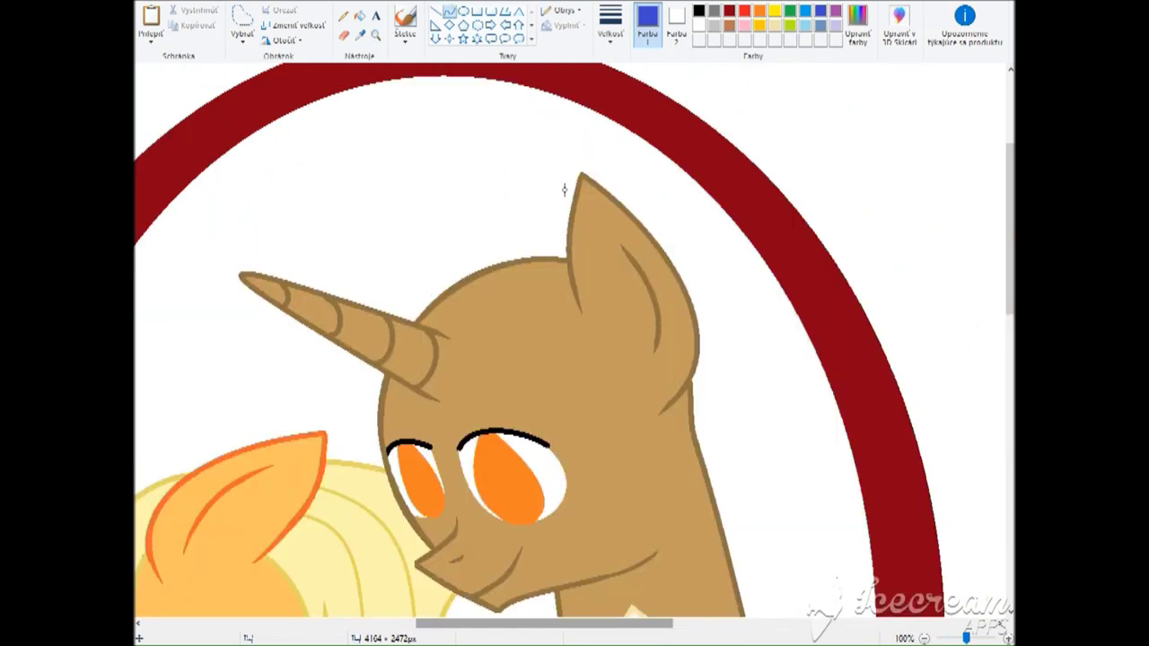
right_click(456, 200)
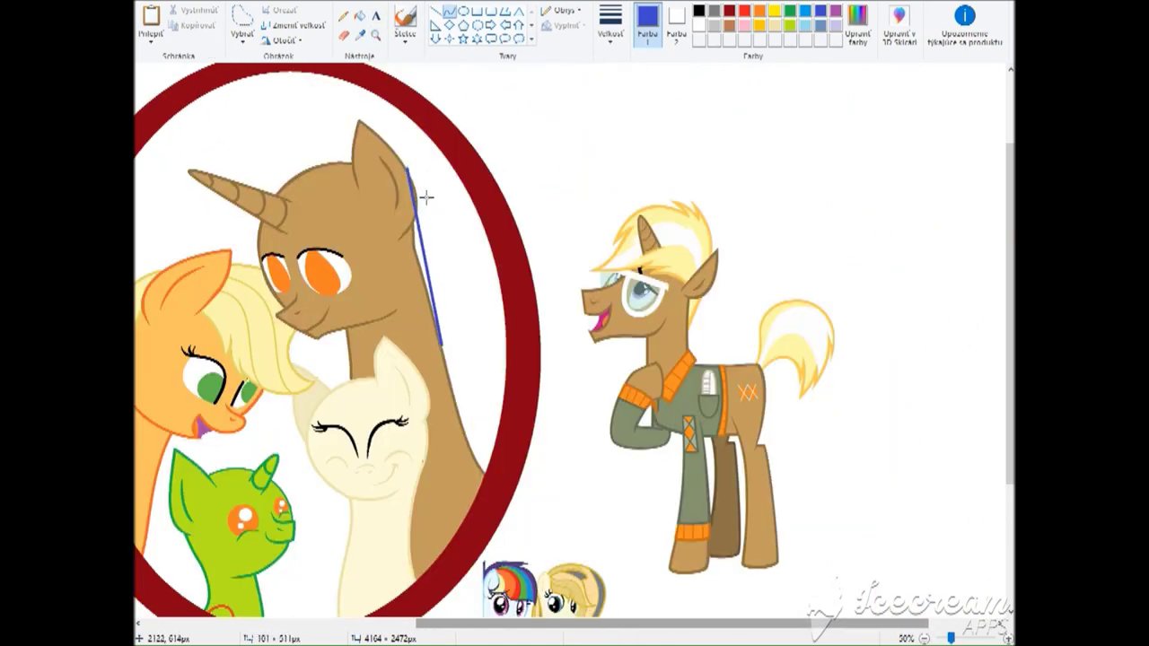
left_click_drag(437, 334, 278, 110)
left_click_drag(413, 99, 423, 113)
key("ctrl+z")
Draw the brown unicorn's mane outline with blue curves from the back of the neck over the head and past the horn.
left_click_drag(437, 318, 278, 110)
left_click_drag(395, 90, 395, 77)
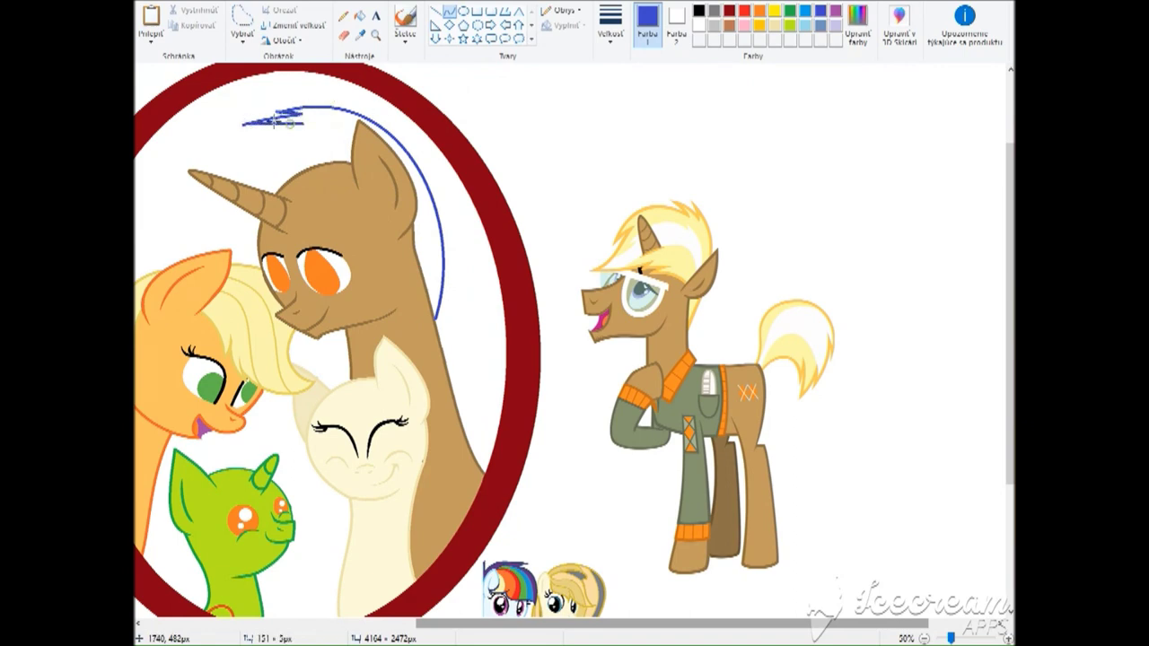
mouse_move(248, 149)
left_mouse_down()
mouse_move(235, 232)
mouse_move(273, 266)
left_mouse_up()
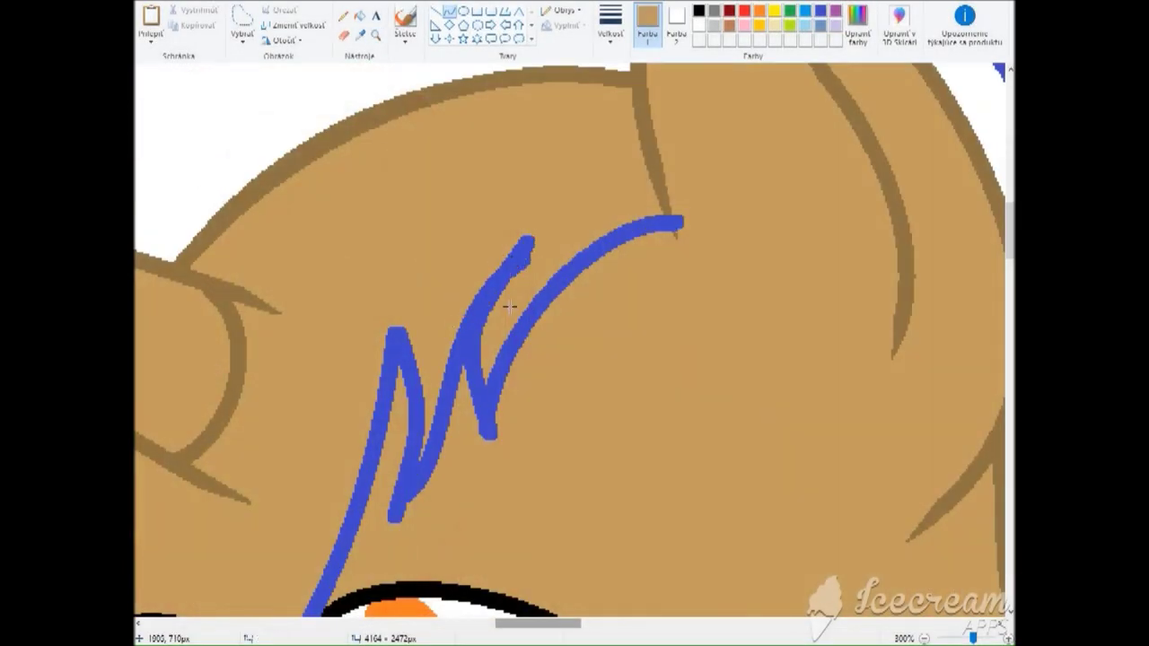
Taper the jagged blue hairline tips on the brown unicorn's forehead to sharp points using the skin brown.
scroll(513, 222, "down", 3)
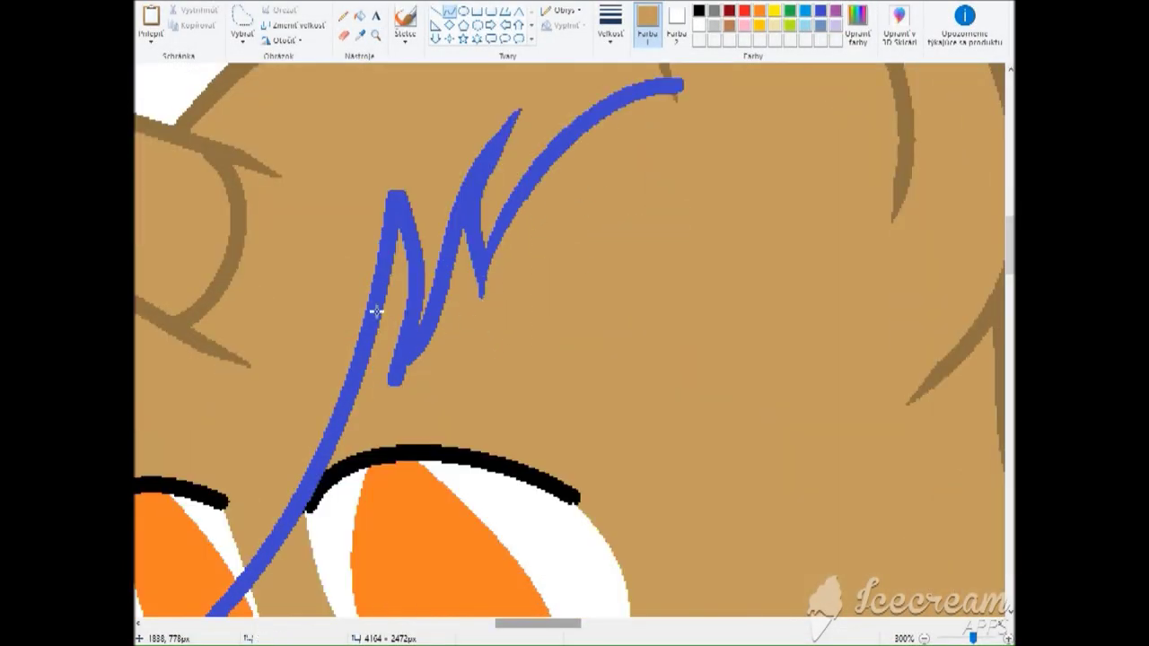
scroll(342, 387, "up", 6)
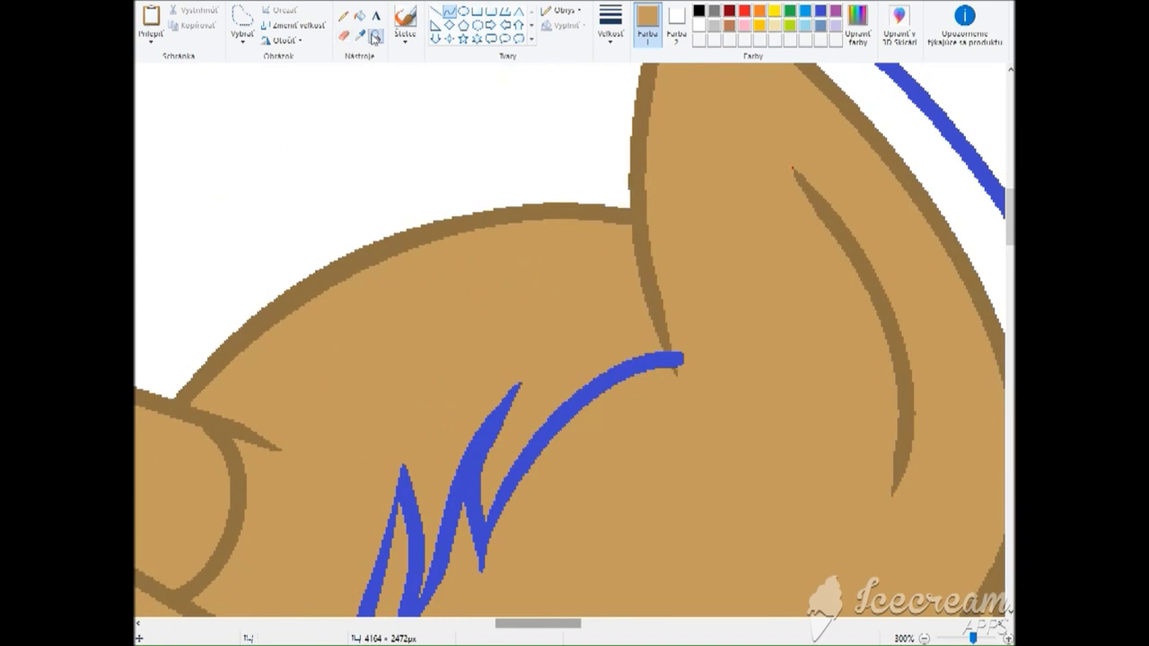
left_click_drag(634, 328, 619, 161)
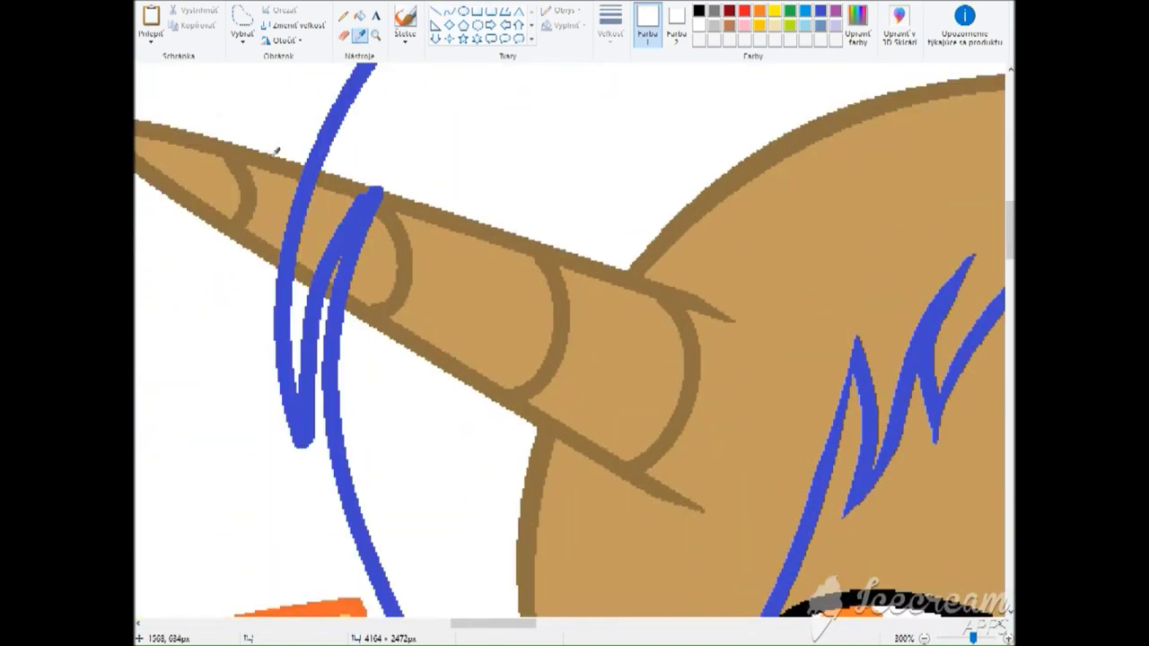
Redraw the horn's outline in dark brown over the blue mane lines and fill the blue sections inside the horn with brown.
left_click_drag(473, 164, 273, 227)
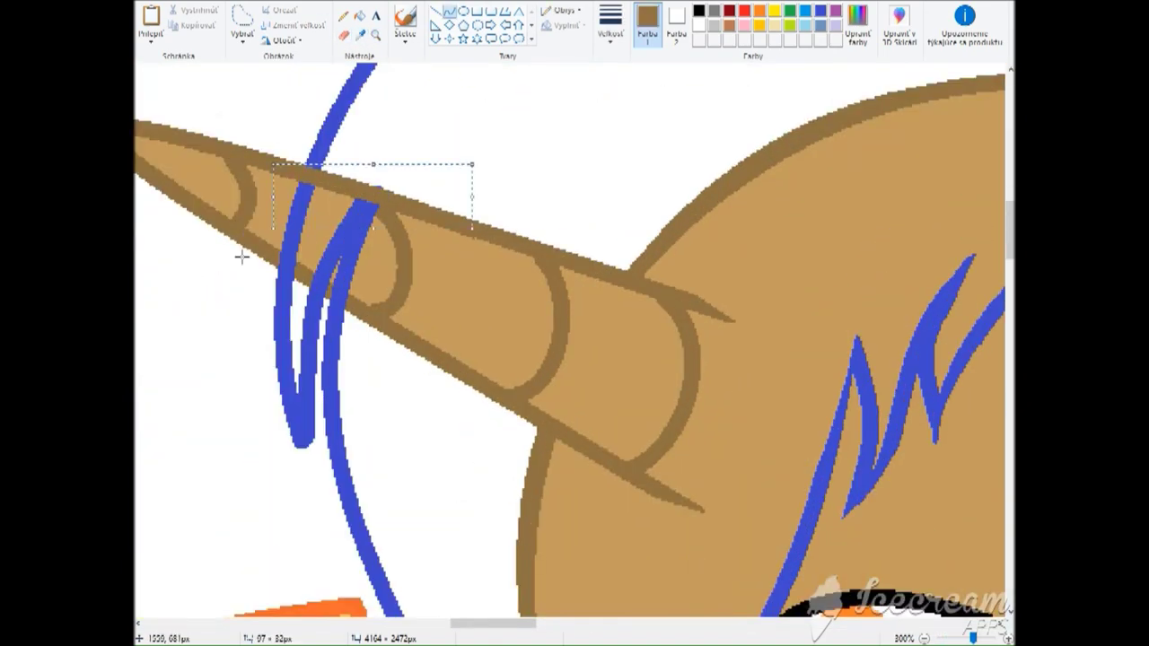
left_click(360, 34)
left_click(431, 242)
left_click(360, 15)
left_click(297, 220)
left_click(350, 247)
left_click(360, 34)
left_click(379, 213)
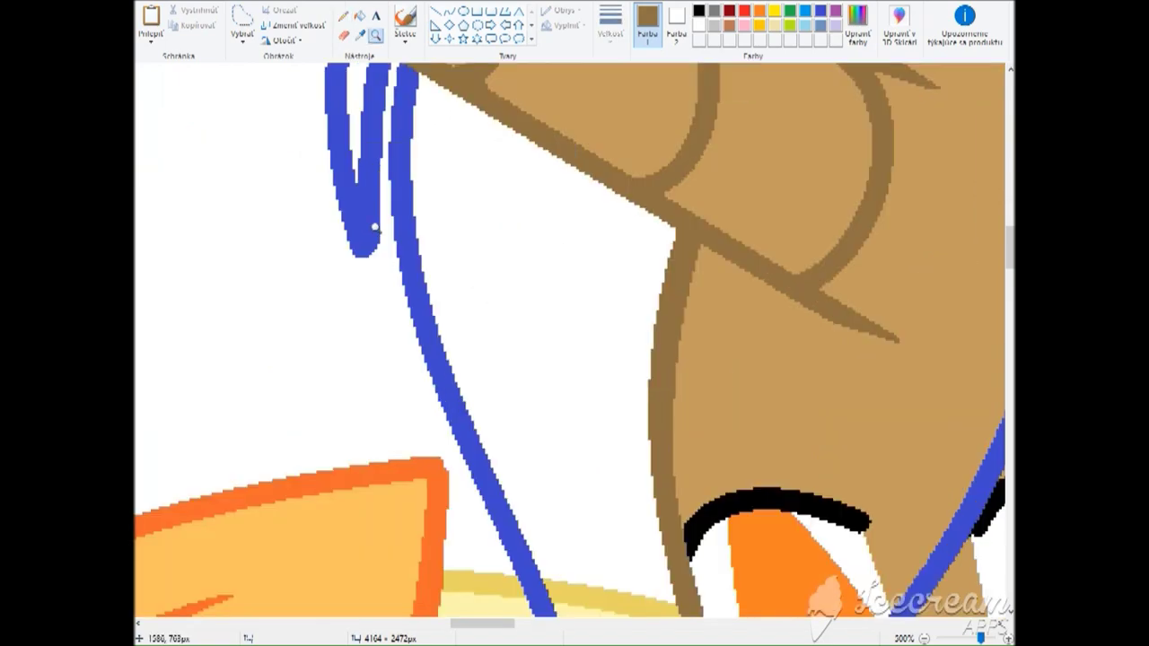
Shape the blue mane's lock tips below the horn and over the pale yellow forelock into sharp points.
scroll(396, 265, "up", 1)
left_click(395, 260)
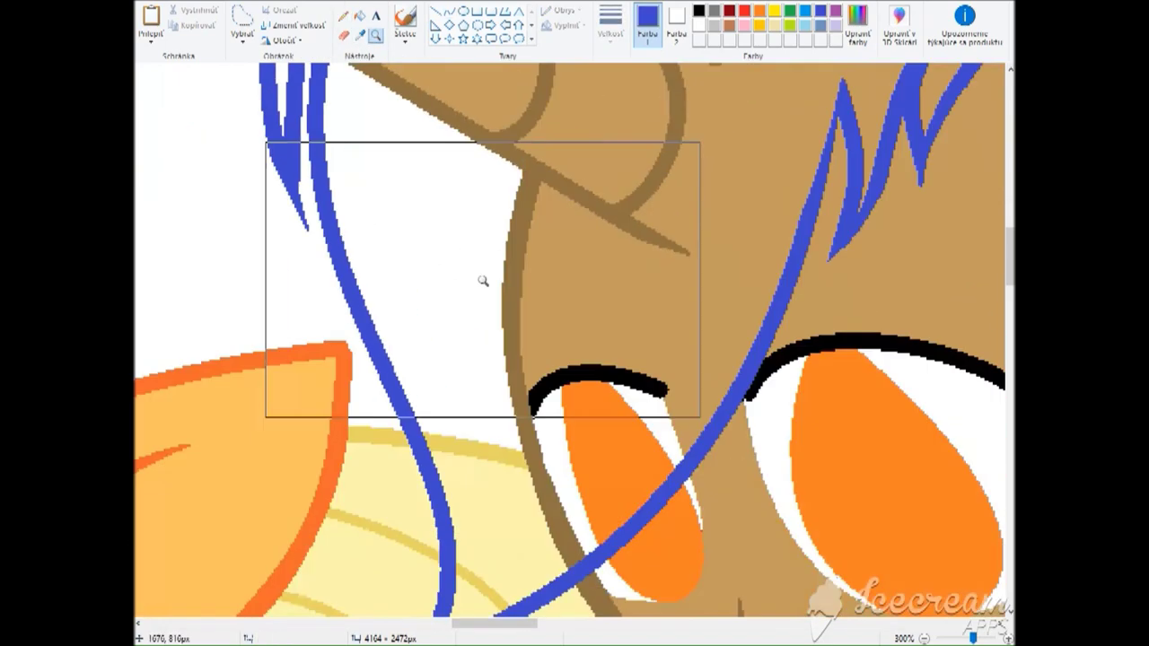
left_click(482, 278)
left_click_drag(439, 193, 359, 206)
left_click(385, 97)
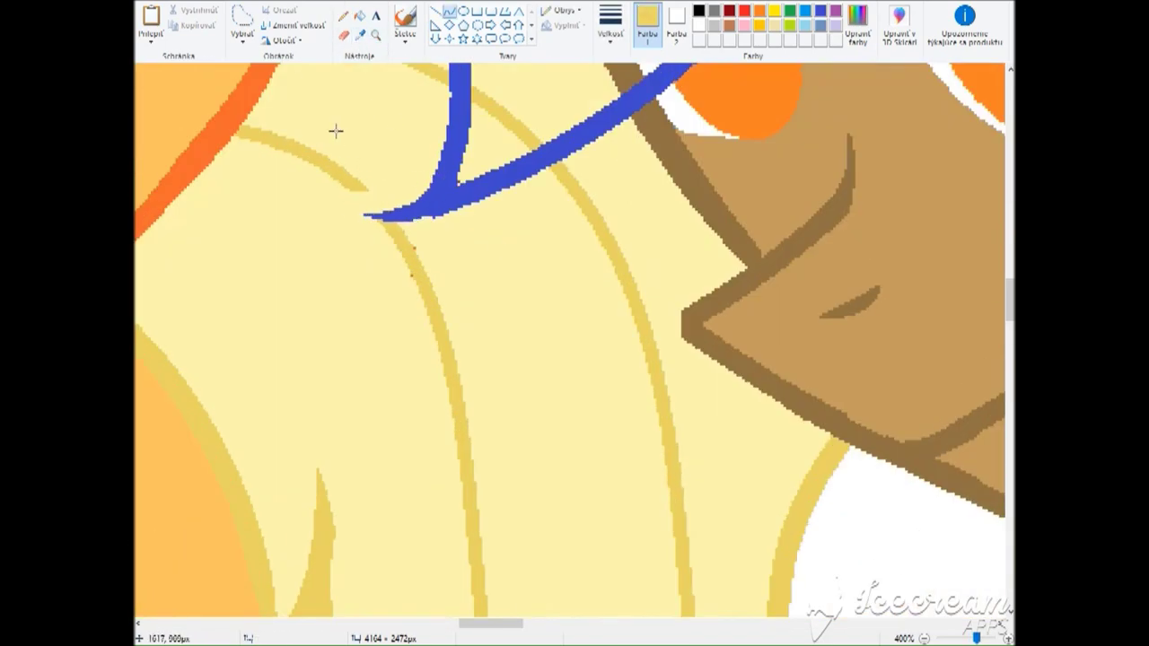
Fill the brown unicorn's mane area around the horn with white, covering the skin and the head outline inside the blue curves.
scroll(428, 223, "down", 3, "ctrl")
scroll(537, 169, "up", 2, "ctrl")
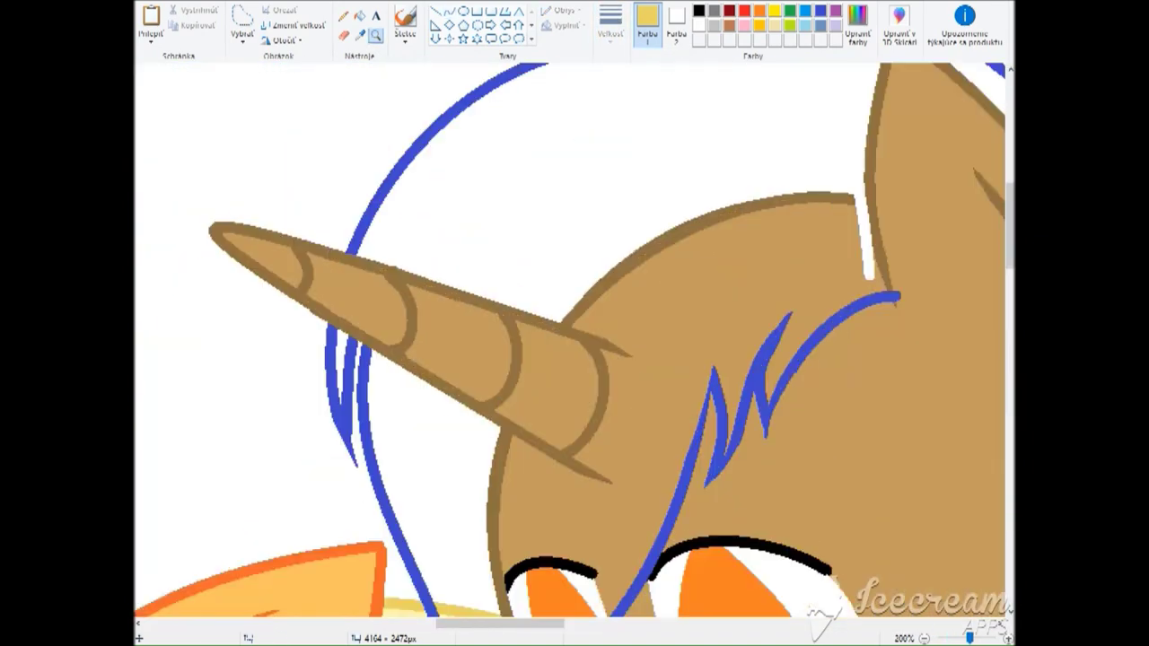
scroll(537, 169, "down", 2)
left_click(359, 15)
right_click(567, 390)
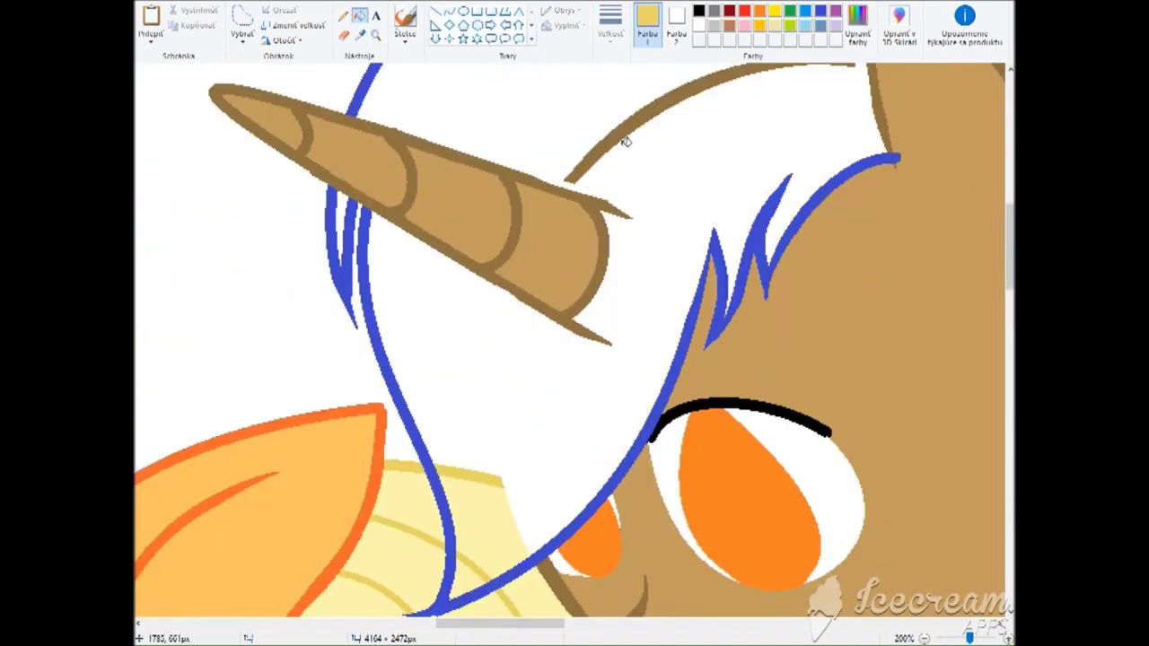
right_click(623, 134)
Touch up the brown unicorn's ear outline in dark brown where it meets the end of the blue hairline curve.
scroll(623, 134, "down", 2, "ctrl")
scroll(432, 332, "up", 1, "ctrl")
scroll(432, 333, "up", 1, "ctrl")
scroll(432, 332, "up", 2, "ctrl")
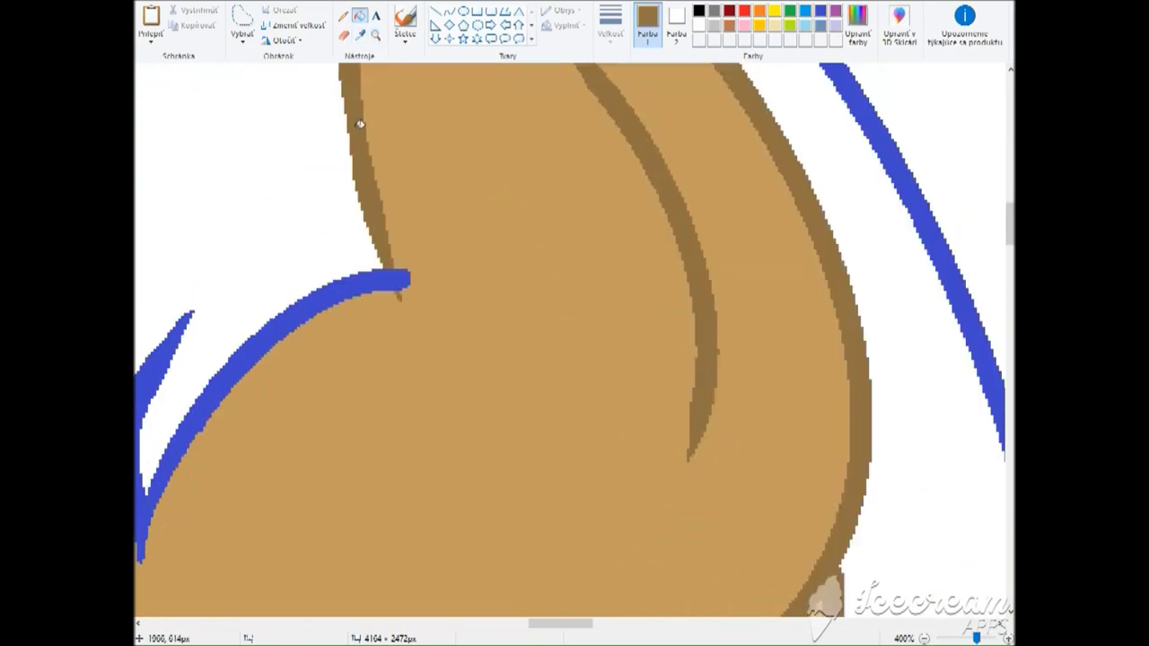
left_click(449, 11)
scroll(441, 506, "down", 2, "ctrl")
scroll(637, 384, "up", 2, "ctrl")
Fill the brown unicorn's mane with pale yellow, both over the forehead and behind the neck.
left_click(360, 34)
left_click(636, 385)
scroll(637, 384, "down", 3, "ctrl")
scroll(511, 288, "up", 1, "ctrl")
left_click(458, 135)
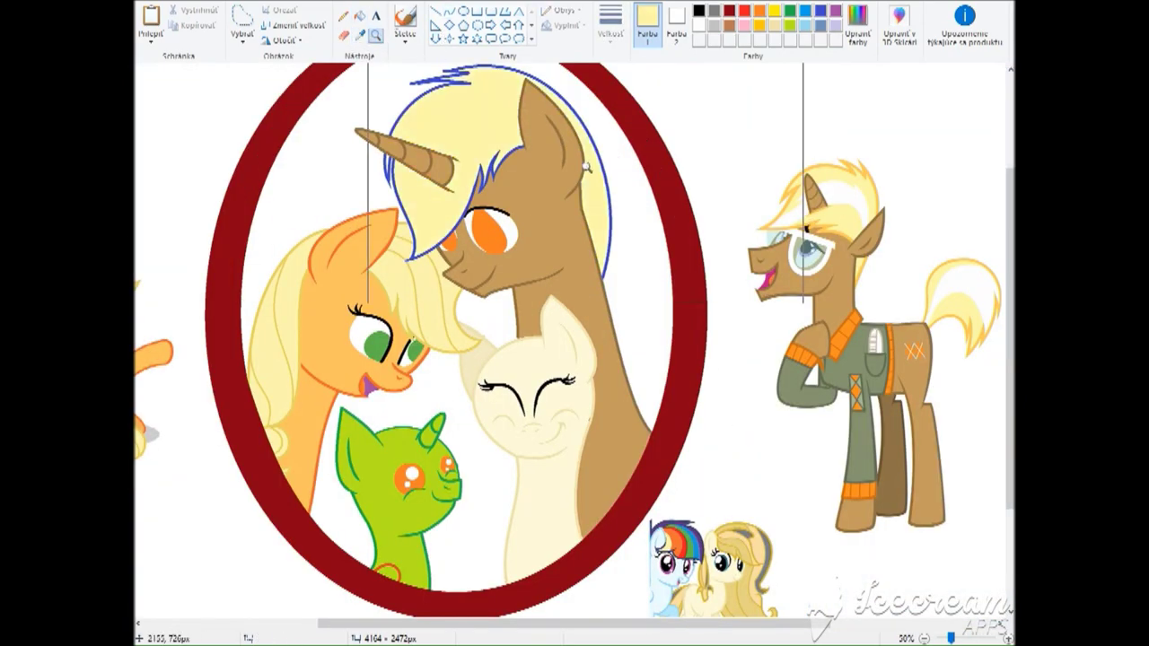
Draw white curves from the ear to the forelock that bound a highlight streak in the yellow mane, and fill it with white.
scroll(449, 180, "up", 1, "ctrl")
left_click(449, 11)
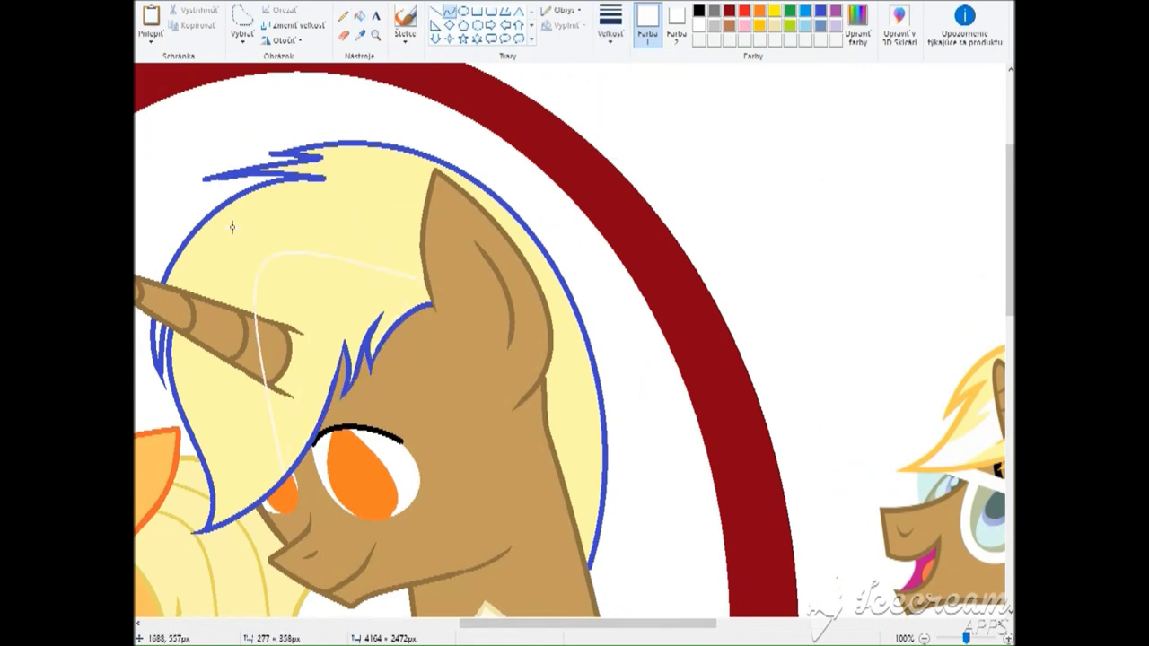
scroll(348, 202, "left", 2)
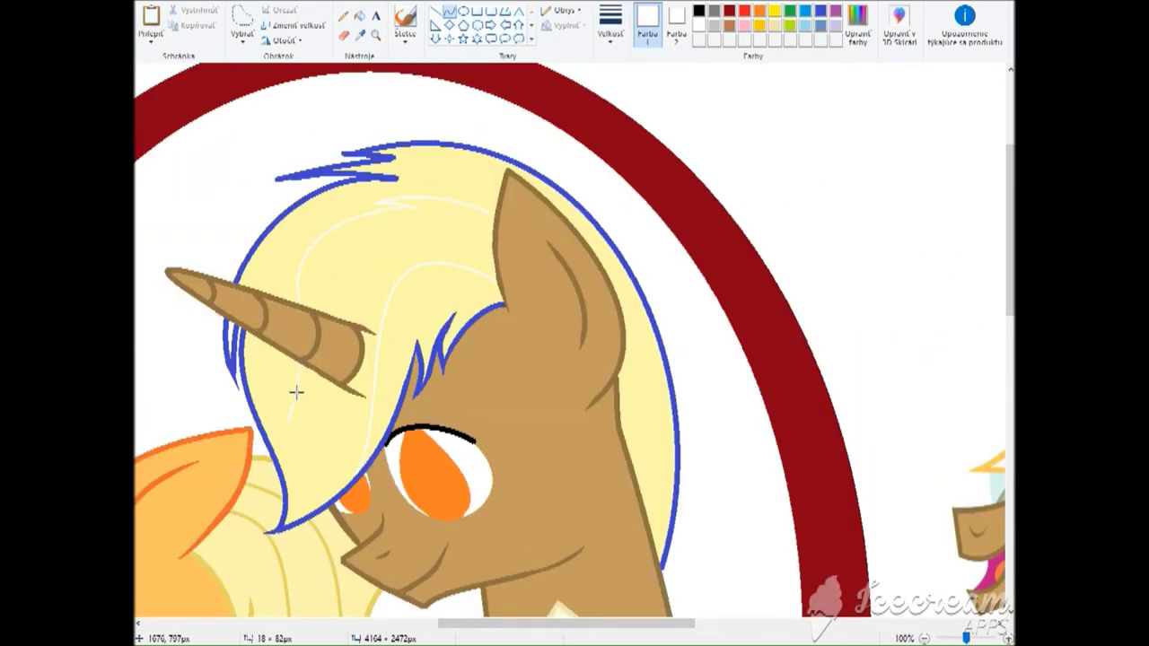
left_click(375, 34)
left_click(358, 411)
scroll(523, 314, "down", 1)
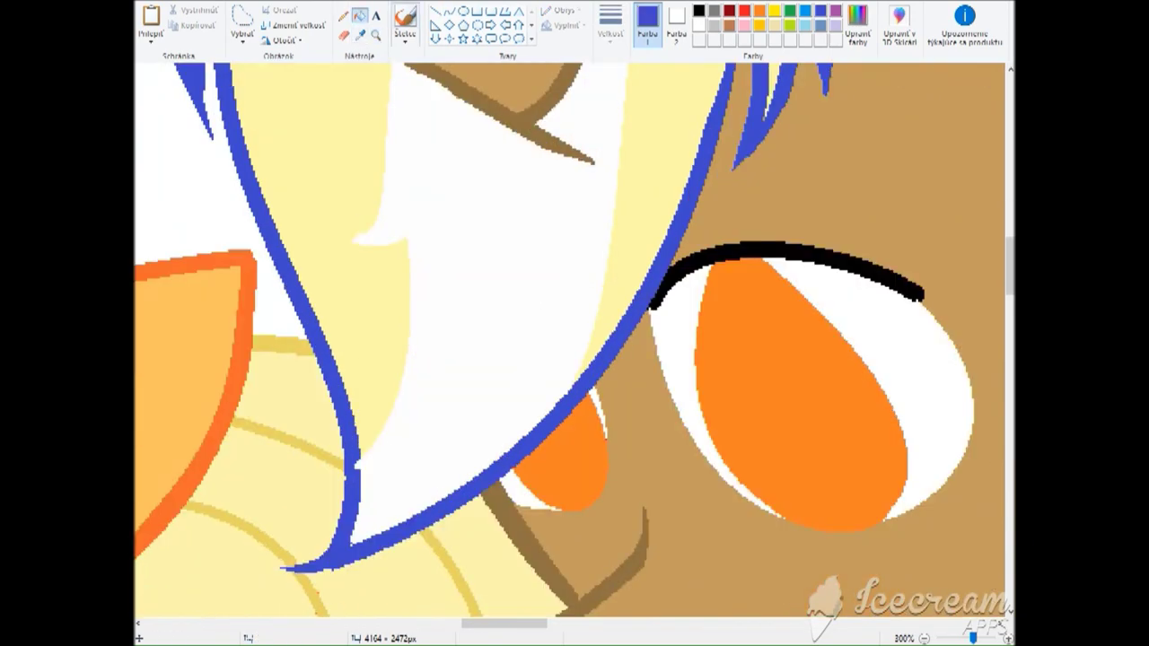
Clean up the streak's edges around the horn and refill the area between the white curves with white.
scroll(549, 224, "down", 2)
left_click(361, 34)
left_click(538, 337)
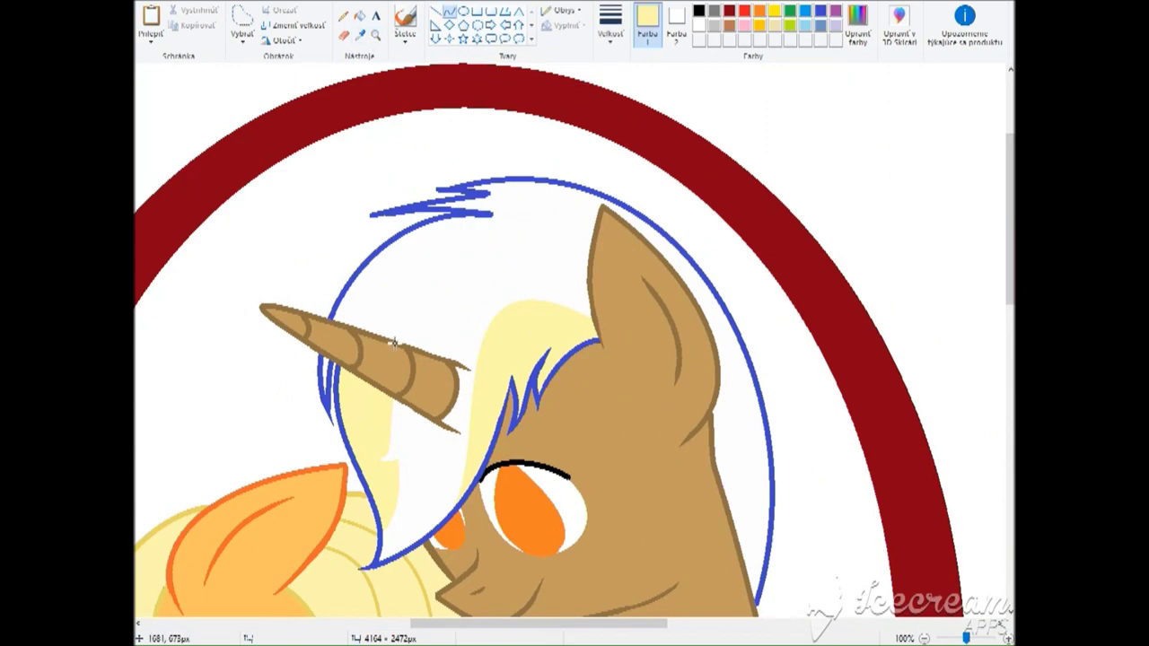
left_click(539, 260)
left_click(375, 34)
left_click(422, 368)
left_click(359, 15)
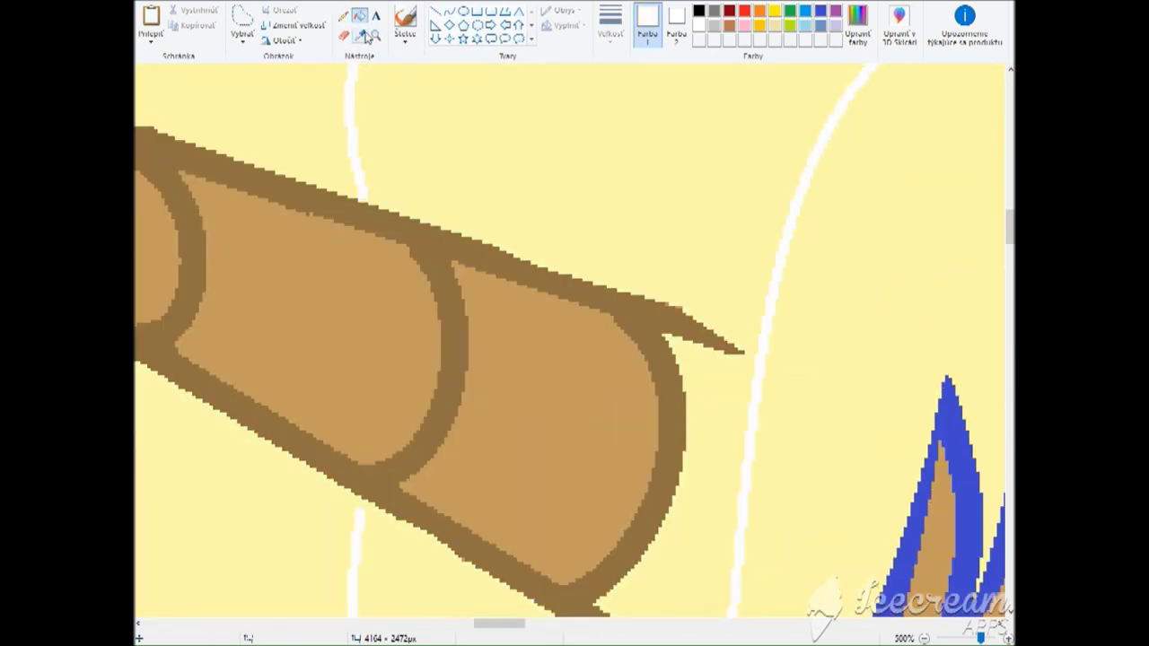
left_click(521, 165)
Fill the mane's outer band with pale yellow and taper the jagged blue tips at the top of the head.
scroll(521, 165, "down", 4)
scroll(470, 290, "up", 1)
left_click(375, 34)
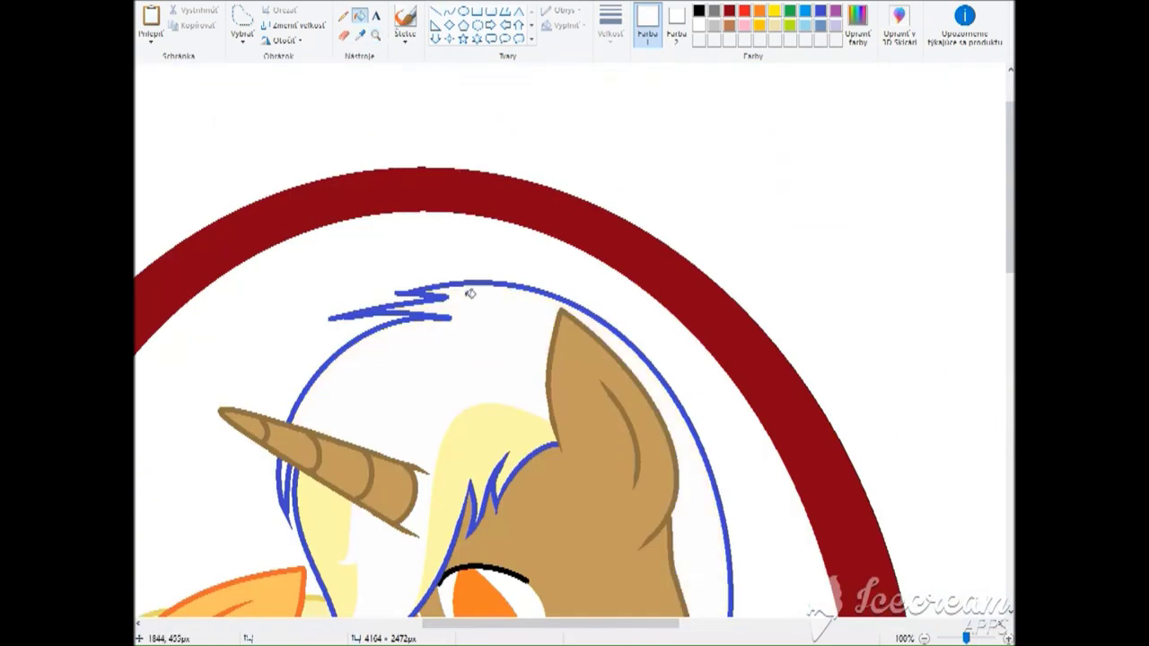
left_click(470, 294)
left_click(449, 10)
left_click(611, 22)
left_click(642, 149)
mouse_move(653, 308)
left_mouse_down()
mouse_move(489, 310)
mouse_move(554, 265)
mouse_move(647, 302)
left_mouse_up()
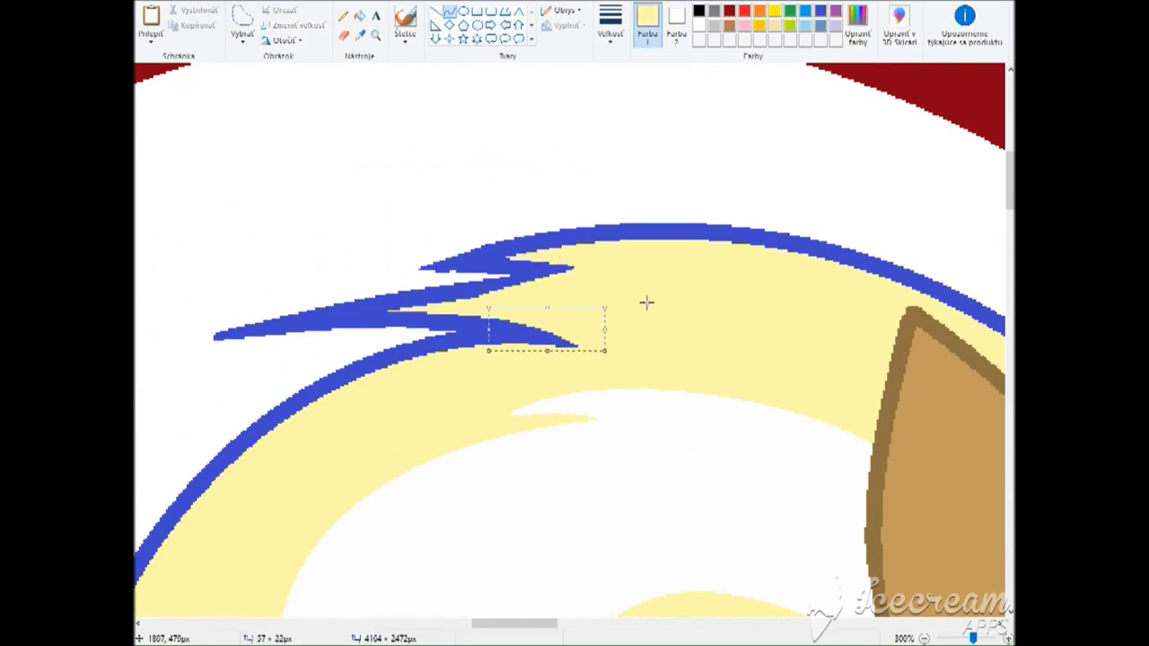
Recolour the unicorn's blue mane outlines with the golden orange of the reference pony's mane.
left_click(376, 34)
right_click(372, 320)
left_click(359, 34)
left_click(352, 221)
left_click(352, 222)
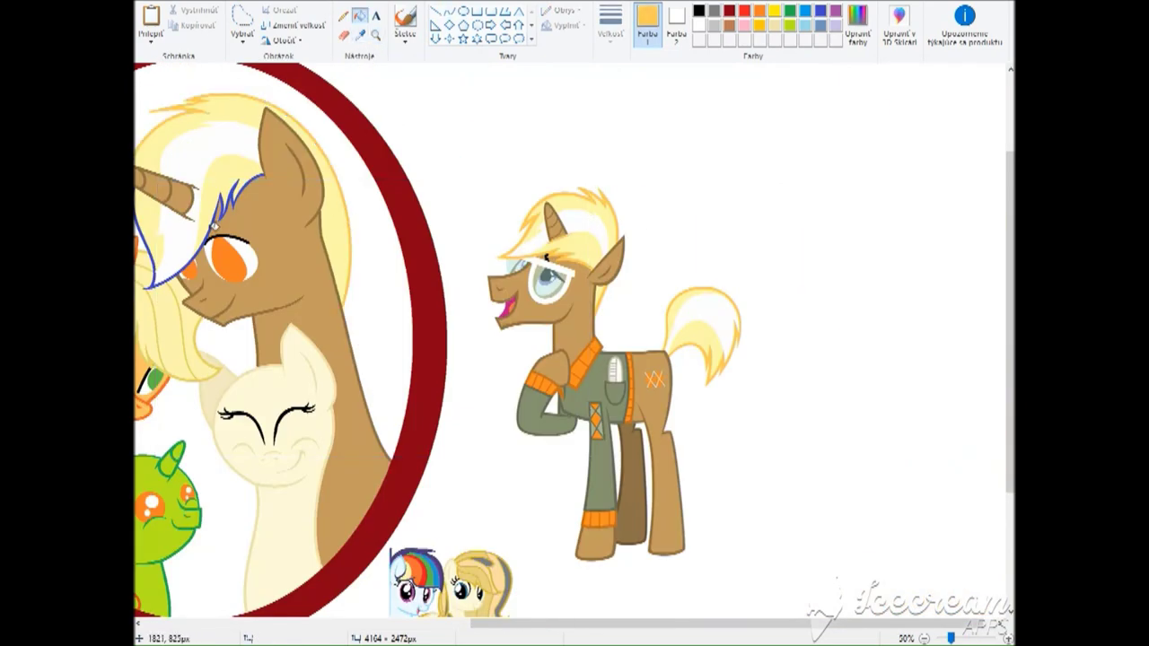
left_click(214, 226)
Draw a golden orange lock across the horn's base and fill the horn remnants behind it with white.
left_click(376, 34)
left_click(179, 193)
left_click(360, 35)
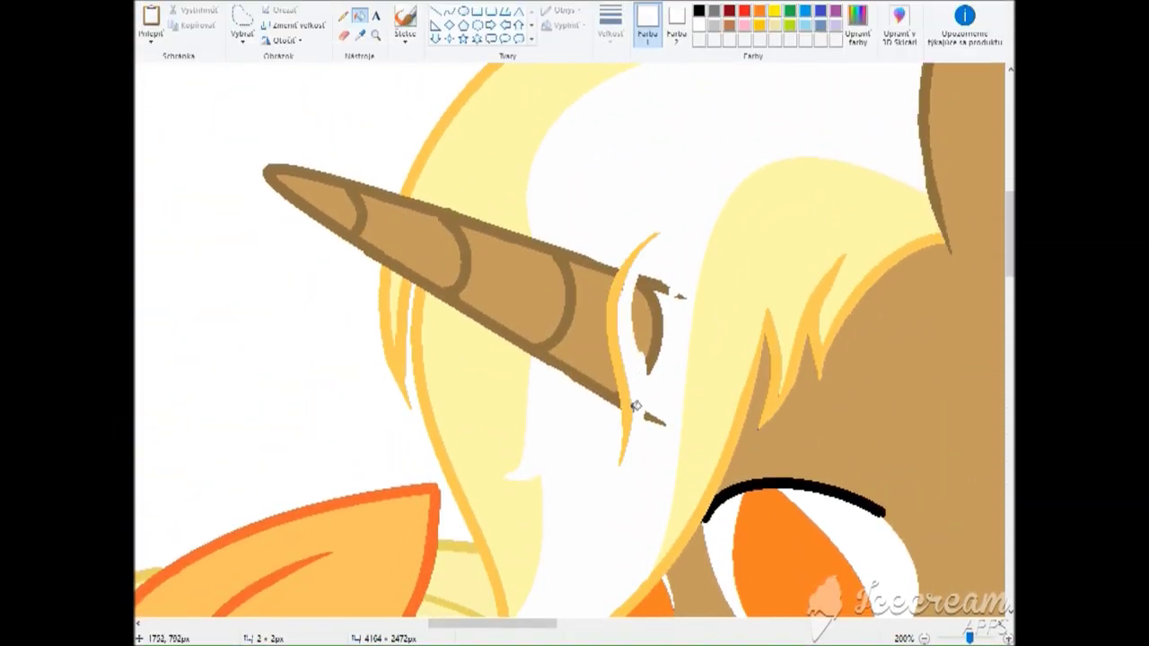
left_click(675, 299)
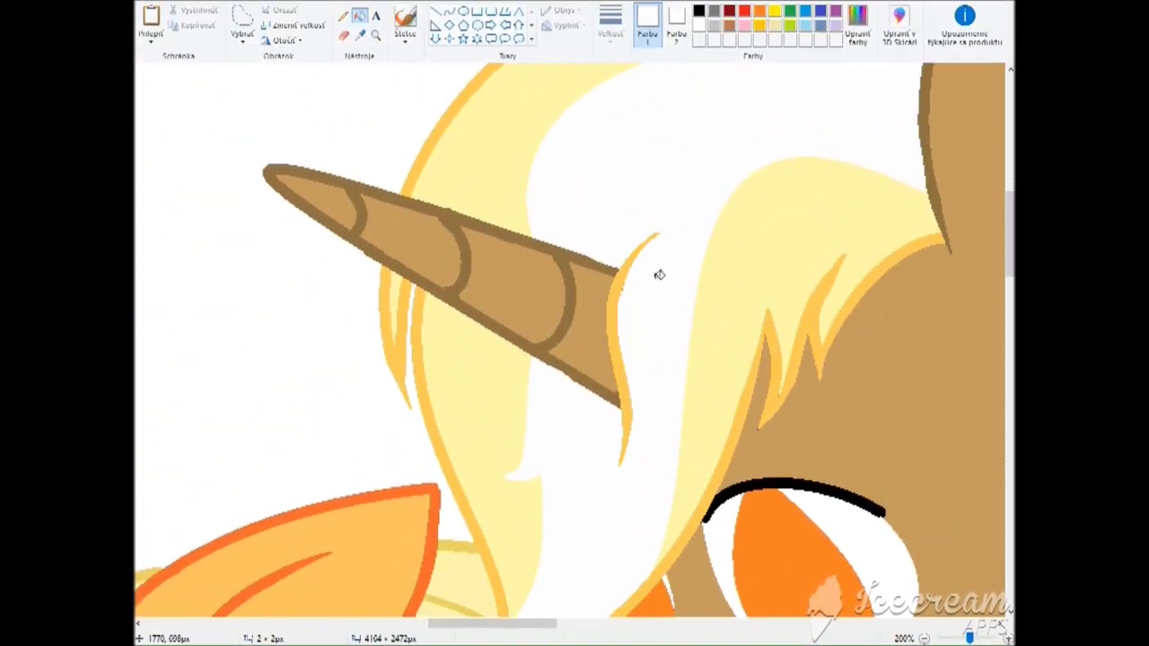
Recolour the brown unicorn's orange irises lavender blue.
left_click(745, 10)
left_click(376, 34)
right_click(539, 269)
left_click(580, 300)
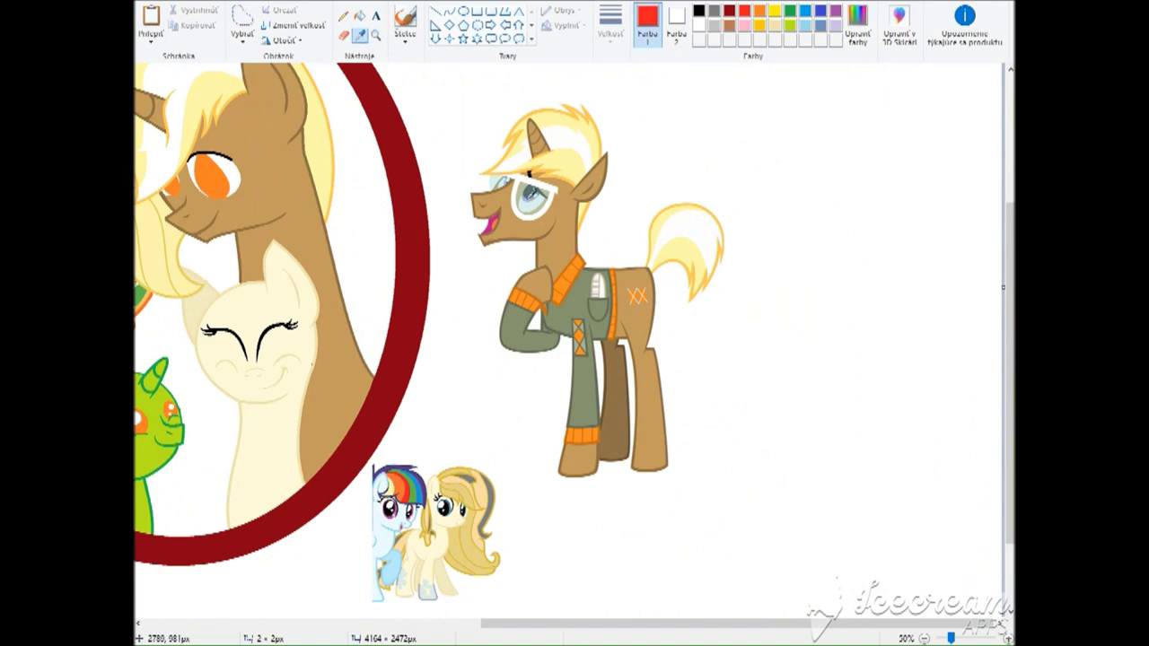
Outline the unicorn's glasses in red with a slanted brow bar and rounded lenses around both eyes.
left_click(375, 34)
left_click(301, 202)
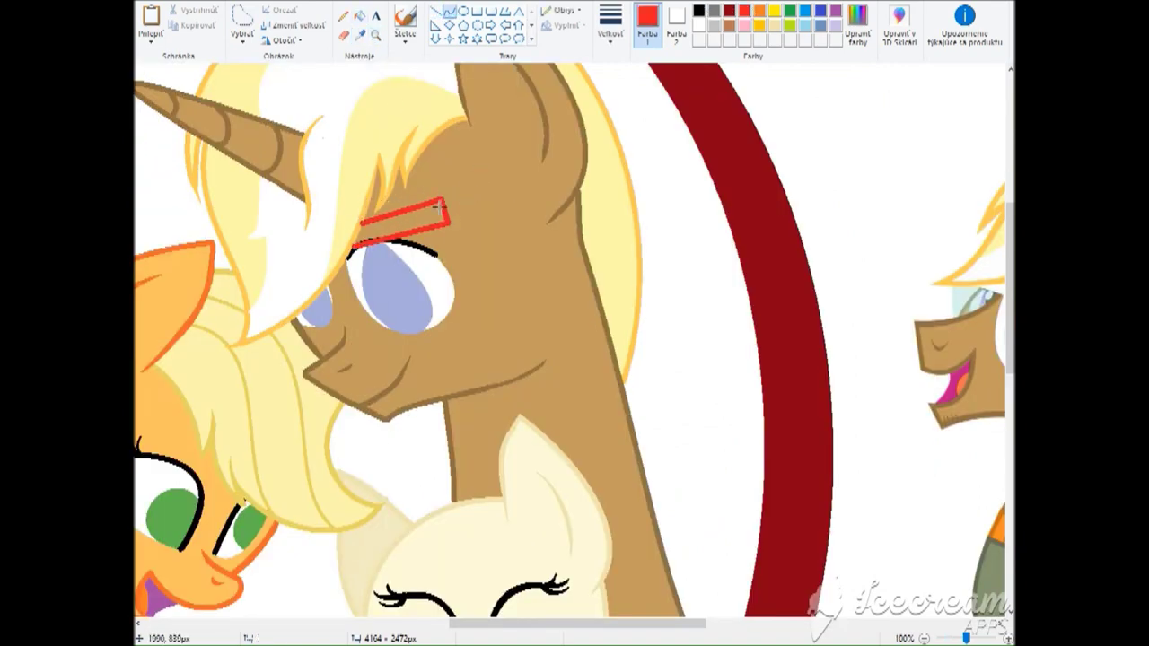
mouse_move(440, 205)
left_mouse_down()
mouse_move(462, 306)
mouse_move(334, 298)
left_mouse_up()
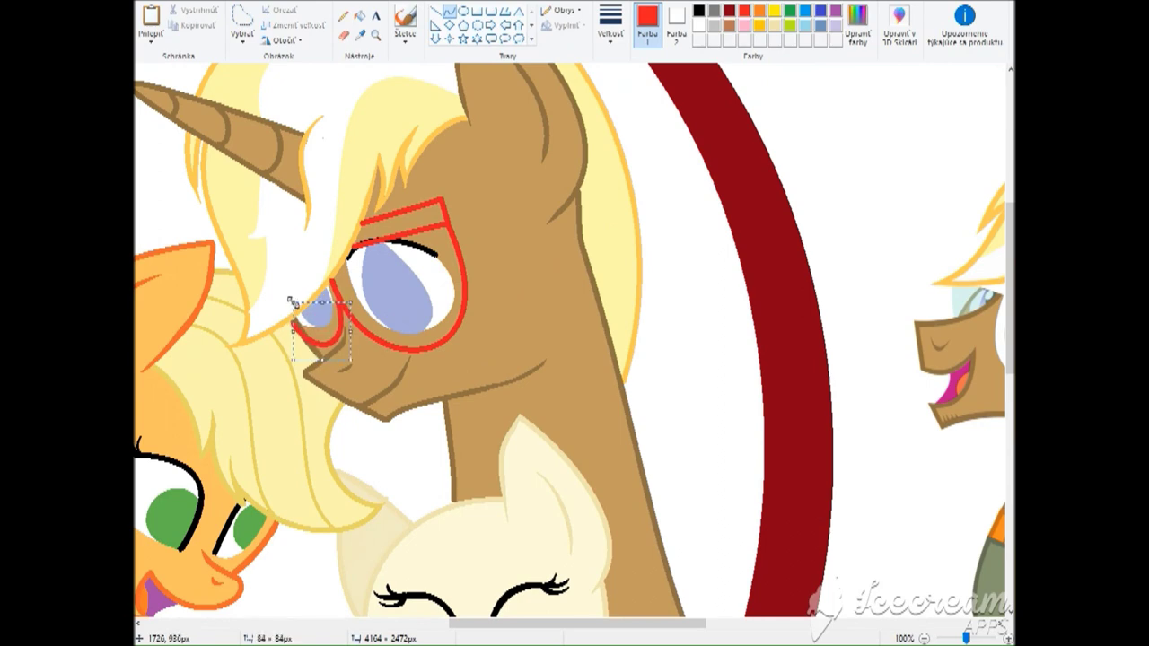
left_click(383, 301)
Touch up the forelock's tip outline in golden orange and fill the glasses' brow bar with red.
left_click(360, 34)
left_click(513, 249)
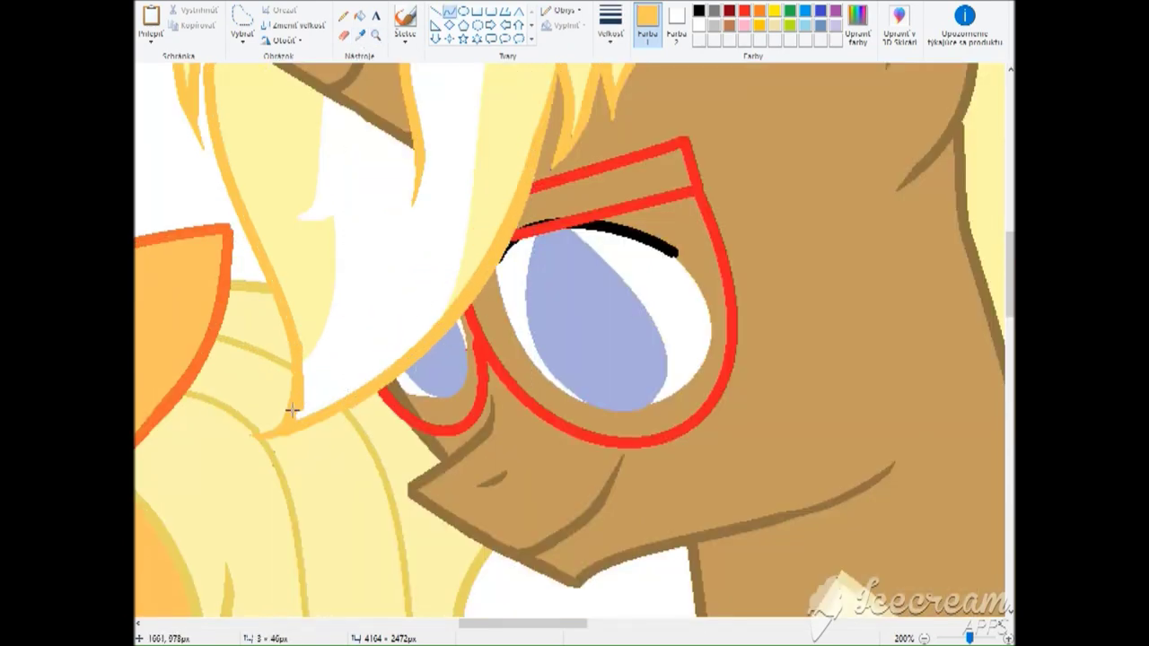
left_click(359, 16)
left_click(745, 10)
left_click(539, 220)
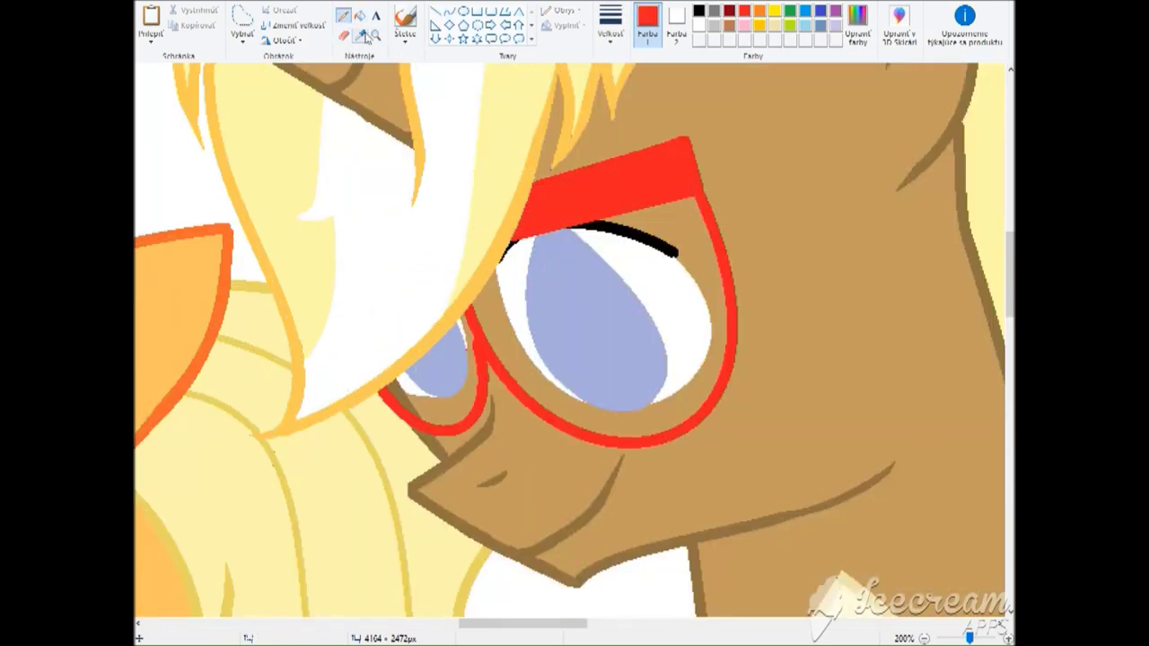
Thicken the red rims around both lenses of the unicorn's glasses.
scroll(471, 409, "down", 3)
left_click(744, 10)
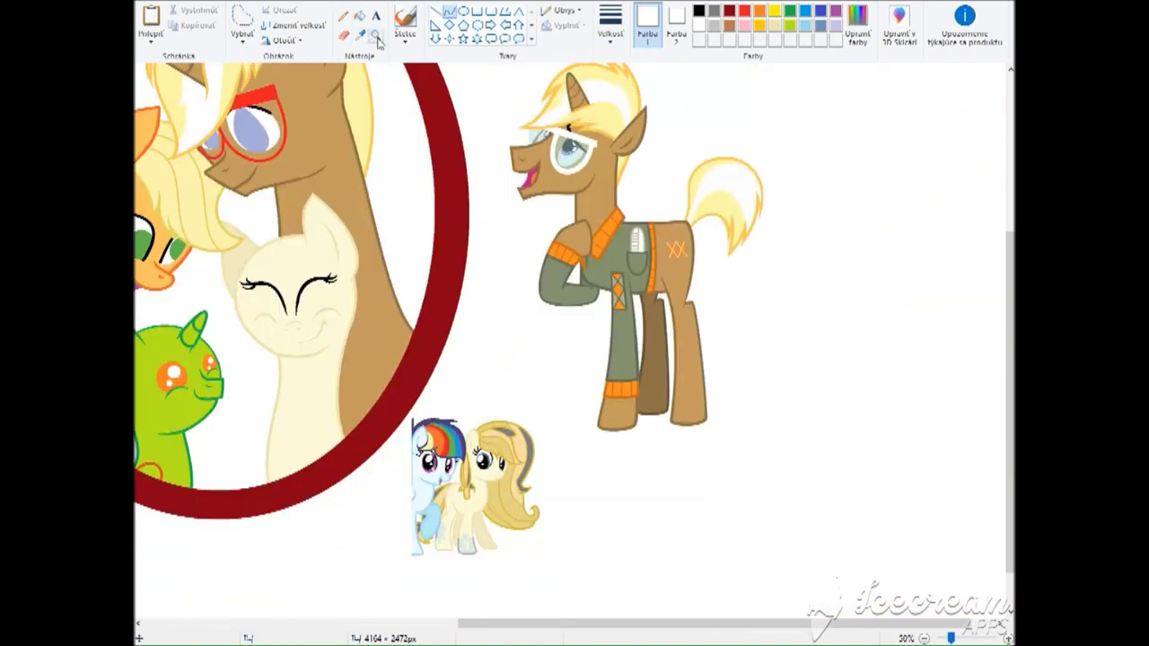
scroll(538, 359, "up", 3)
mouse_move(386, 358)
left_mouse_down()
mouse_move(666, 395)
mouse_move(628, 269)
mouse_move(680, 462)
left_mouse_up()
left_click_drag(395, 395, 310, 422)
left_click_drag(359, 454, 325, 440)
left_click(325, 440)
left_click(451, 455)
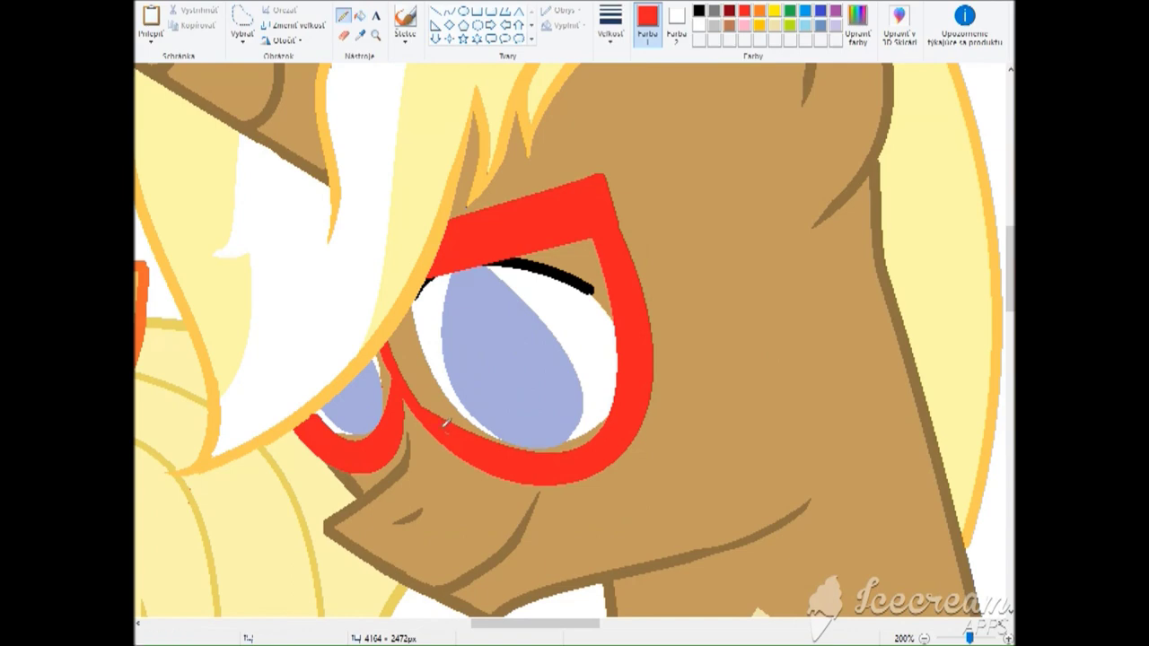
Colour the glasses like the reference pony's, with pale blue tinted lenses and a white frame.
left_click(376, 34)
scroll(374, 54, "down", 2)
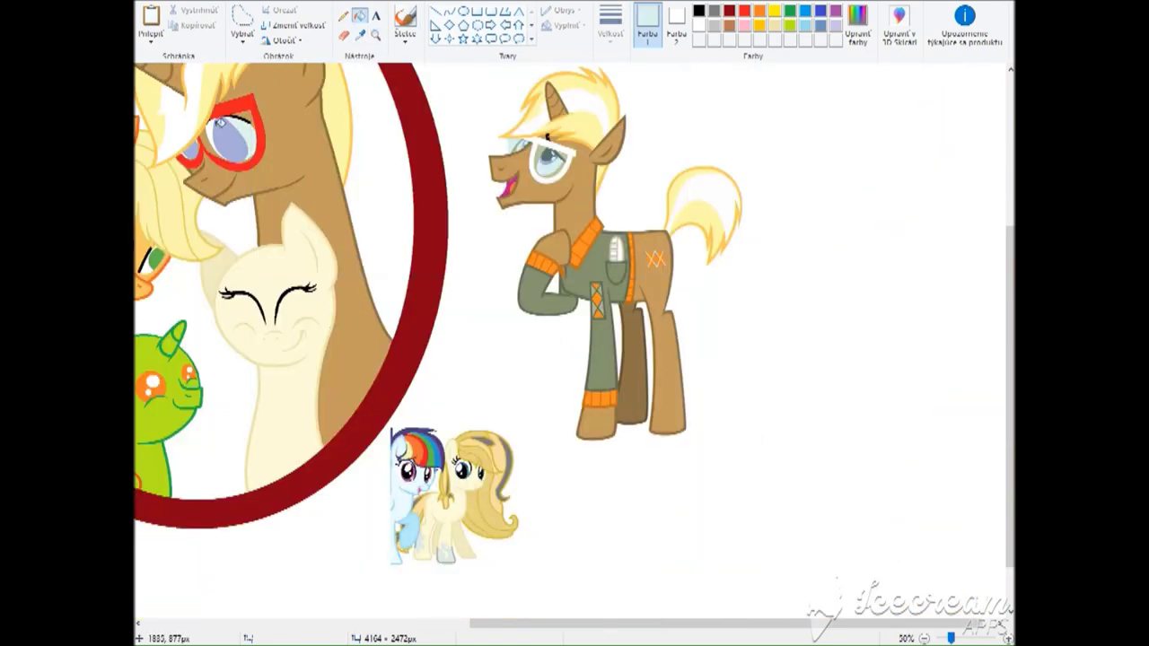
scroll(216, 130, "up", 2)
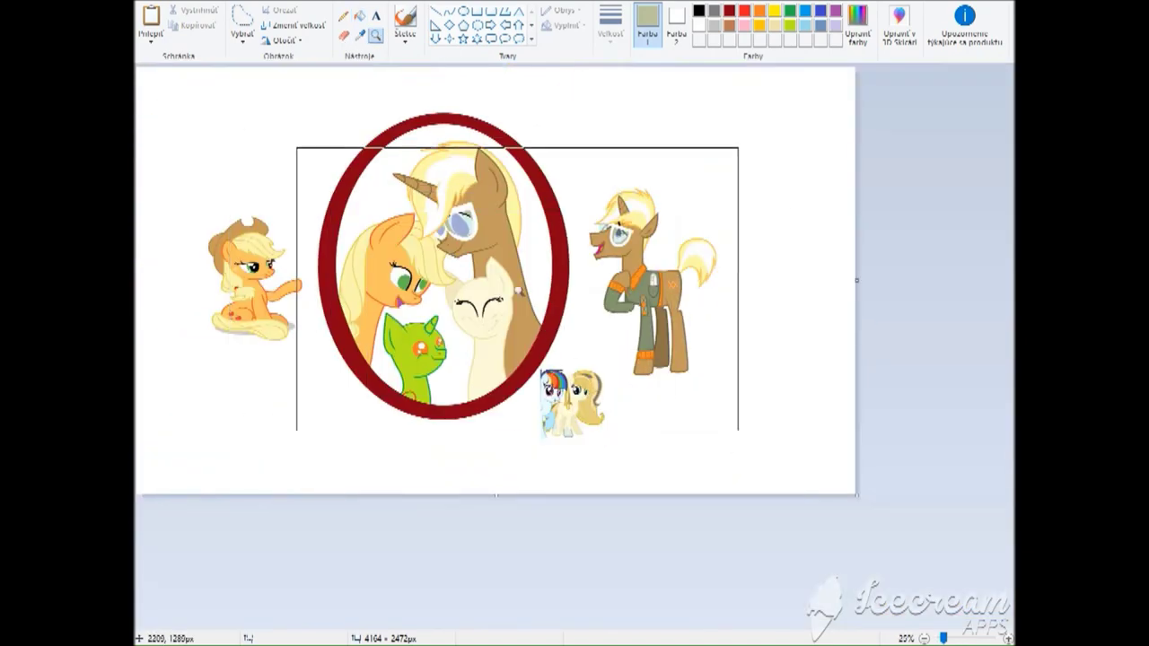
Draw the cream pony's hairline in red from the ear's base across the forehead to a small pointed tuft.
left_click(520, 288)
left_click(449, 11)
scroll(549, 261, "down", 3)
scroll(549, 260, "up", 3)
left_click_drag(500, 174, 456, 276)
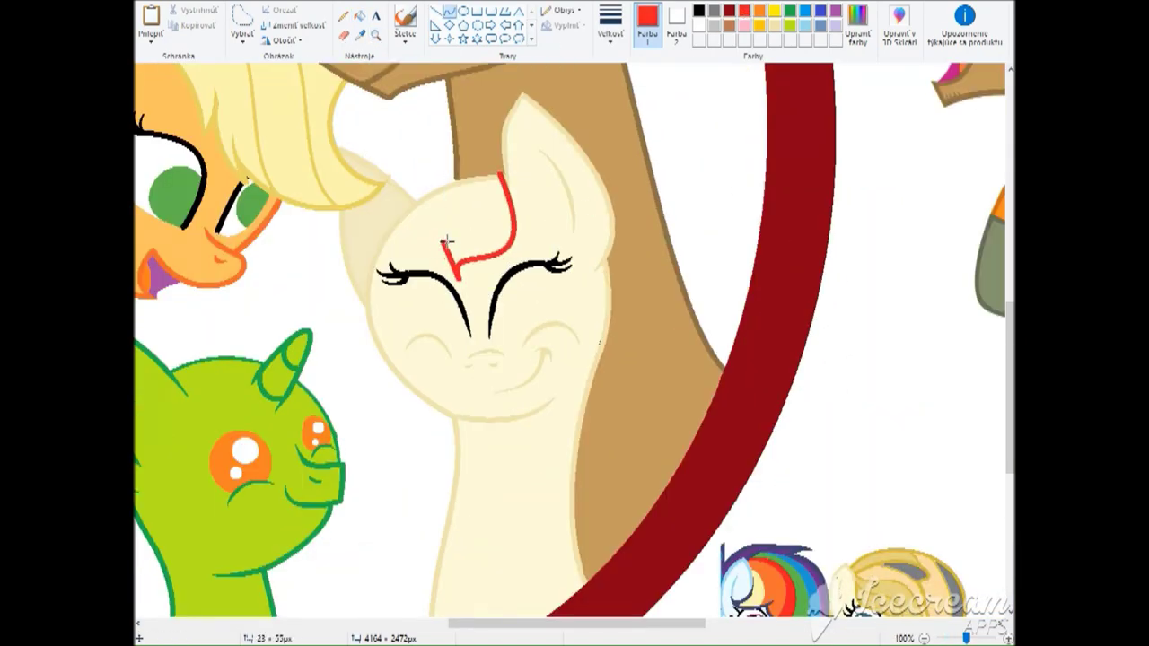
left_click(447, 240)
Complete the cream pony's forelock outline in red around its lower tip, up the outer side and over to the ear.
scroll(546, 368, "down", 3)
scroll(380, 436, "up", 6)
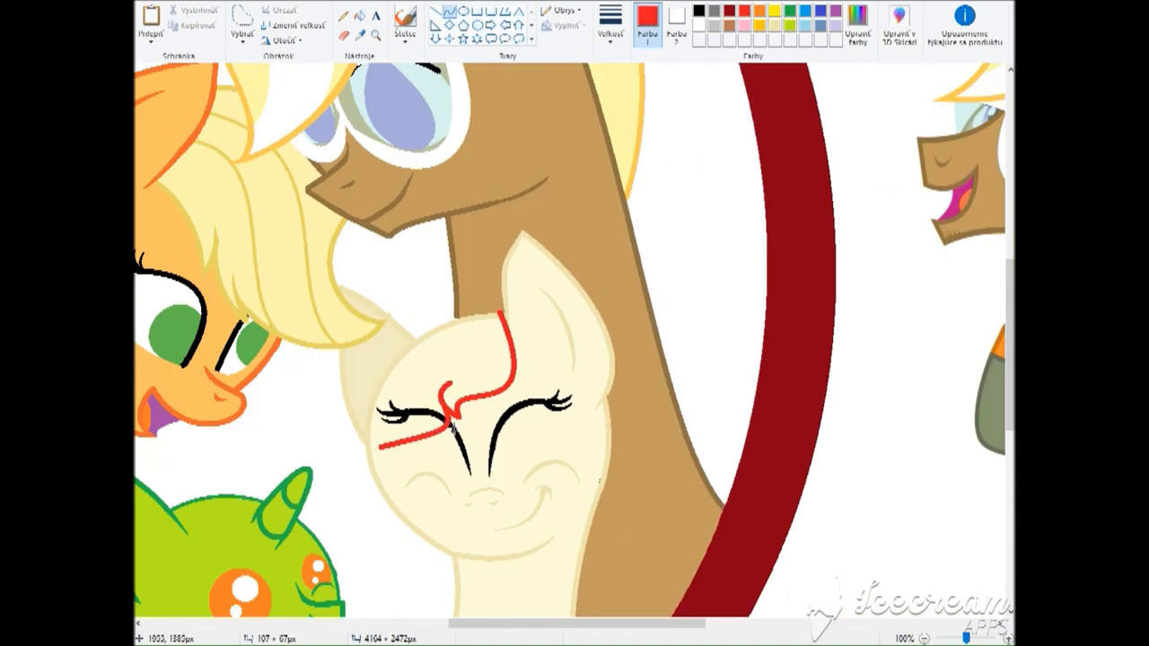
left_click_drag(377, 319, 381, 303)
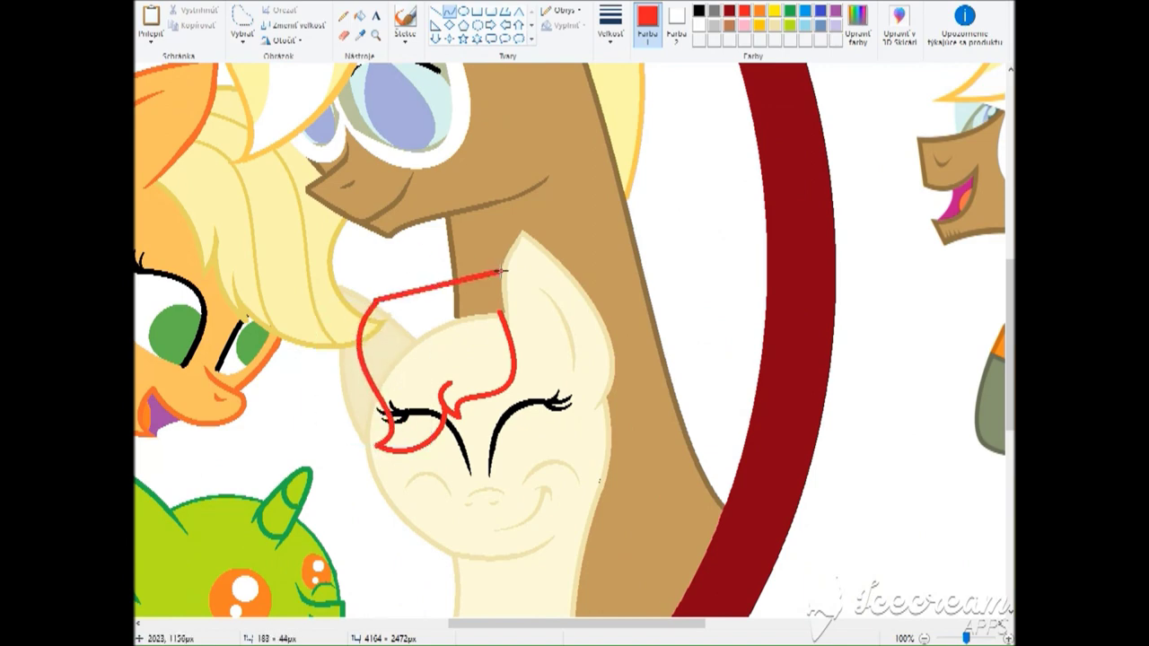
scroll(501, 271, "down", 3)
scroll(649, 328, "up", 3)
Draw a looping red side lock hanging below the cream pony's ear beside the cheek.
left_click_drag(600, 261, 558, 431)
scroll(649, 328, "down", 3)
scroll(649, 329, "up", 3)
Draw the cream pony's outer mane edge in red from behind the ear over the head and down the far side.
left_click_drag(355, 373, 502, 180)
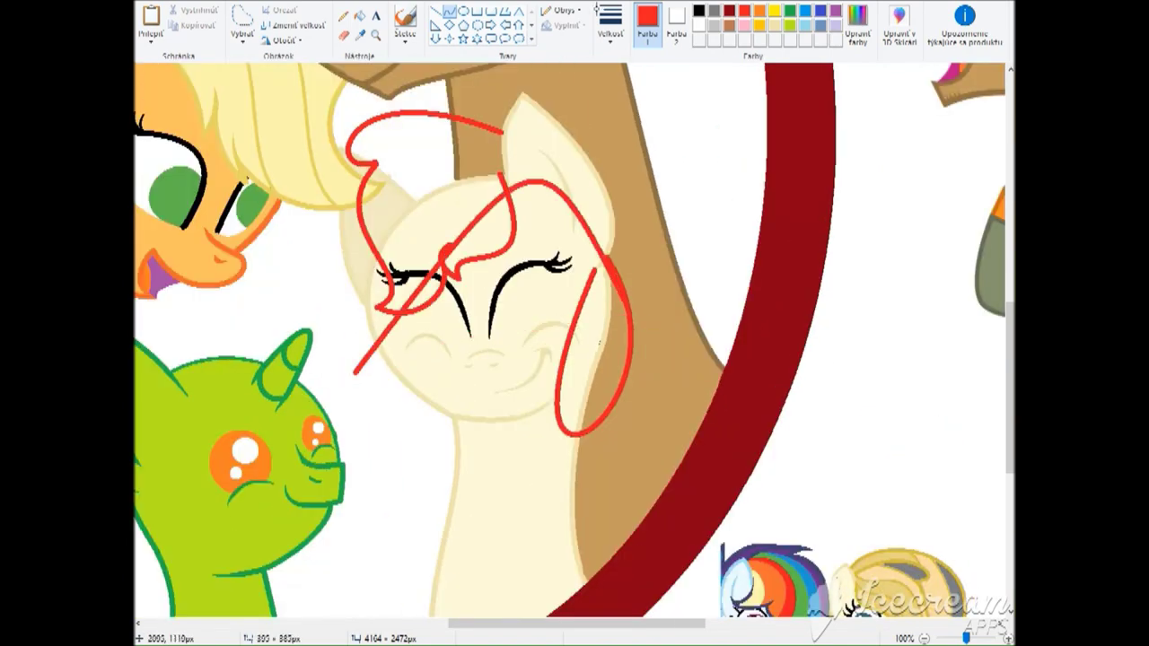
scroll(502, 315, "up", 3)
mouse_move(539, 270)
left_mouse_down()
mouse_move(574, 135)
mouse_move(296, 341)
left_mouse_up()
scroll(423, 299, "down", 6)
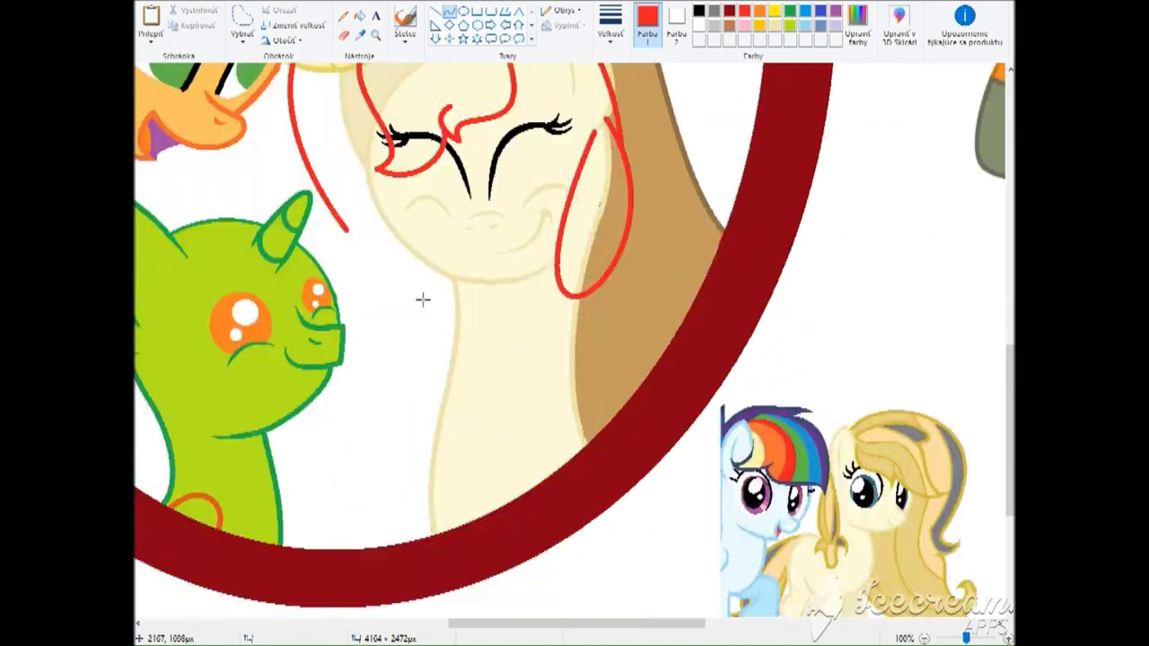
Draw the mane's lower curls in red beside the green pony, continuing down to the oval frame.
left_click_drag(390, 296, 386, 478)
left_click_drag(367, 413, 328, 395)
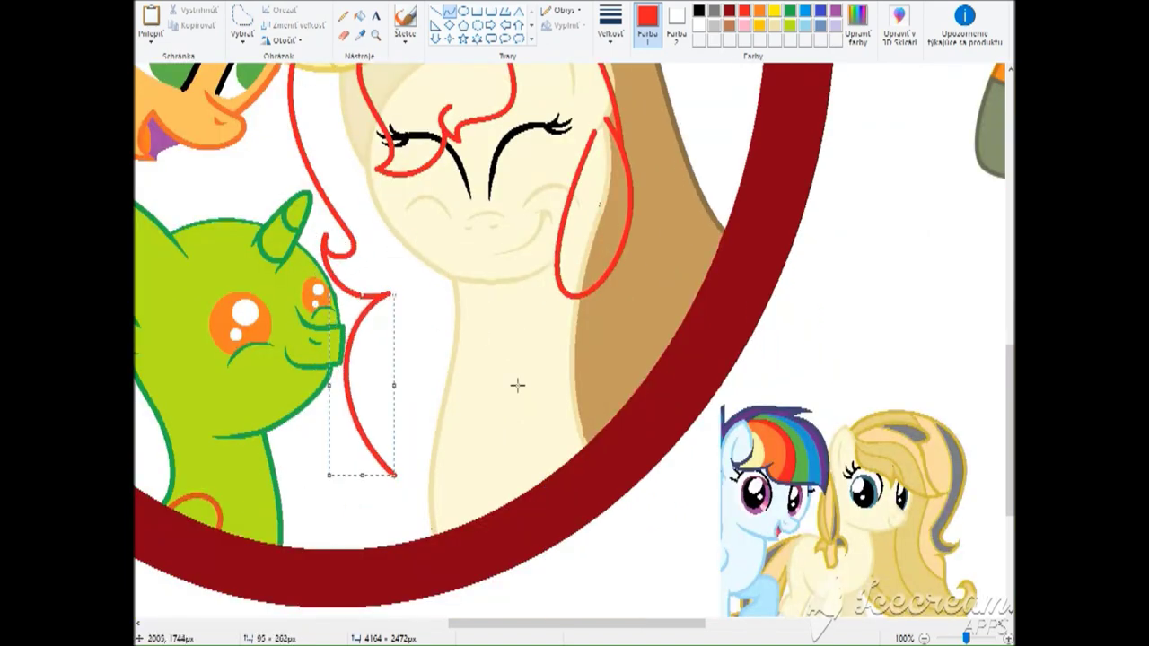
scroll(377, 359, "down", 3)
left_click_drag(398, 339, 351, 323)
left_click_drag(341, 374, 341, 403)
left_click(360, 34)
left_click(336, 420)
Redraw the cream pony's ear outline in beige over the red mane curves that cross it.
scroll(381, 437, "up", 8)
scroll(404, 278, "up", 2)
left_click(360, 34)
left_click(404, 277)
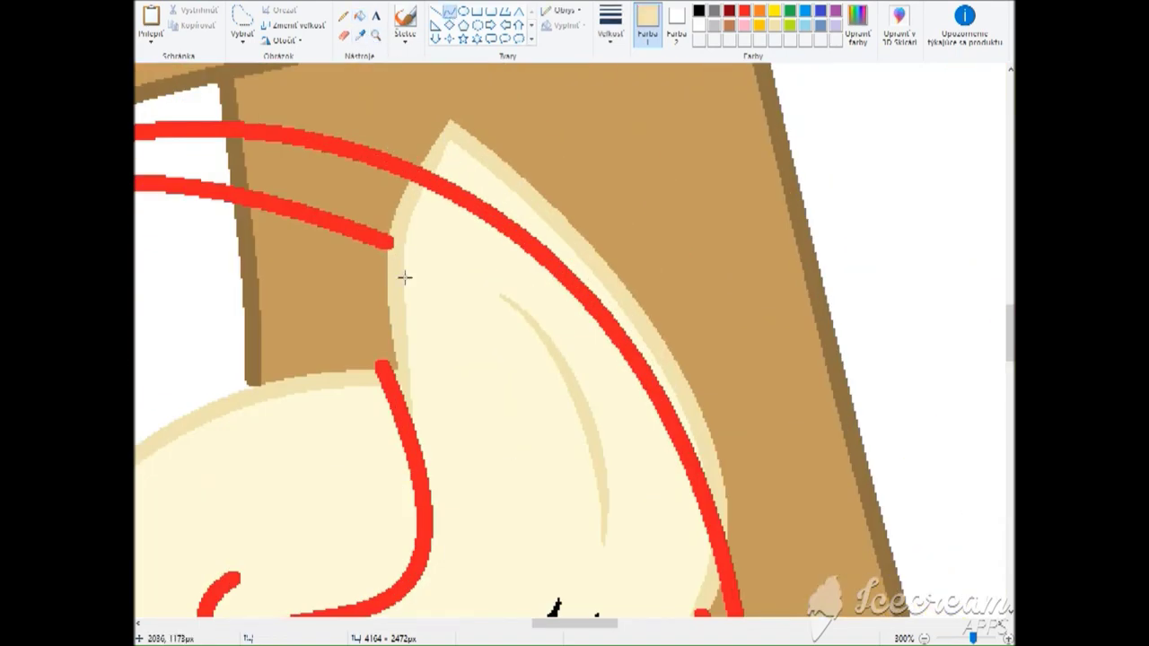
scroll(672, 366, "down", 5)
scroll(718, 359, "down", 2)
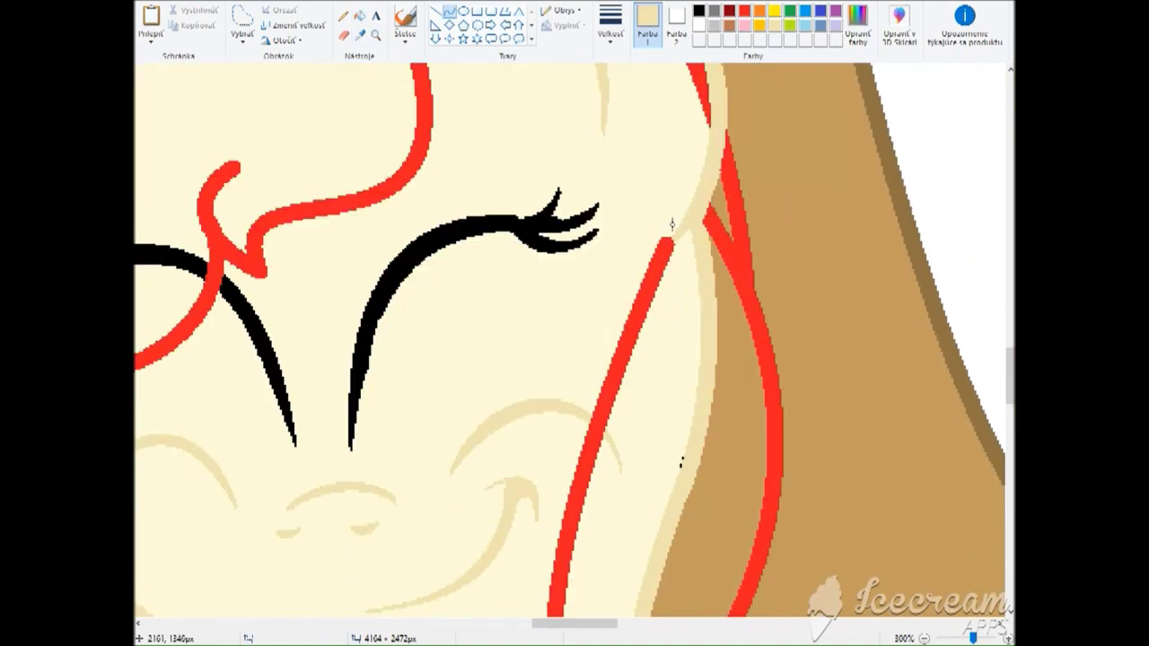
Taper the red tips of the side lock and forehead tuft to sharp points using the cream skin colour.
scroll(591, 361, "up", 3)
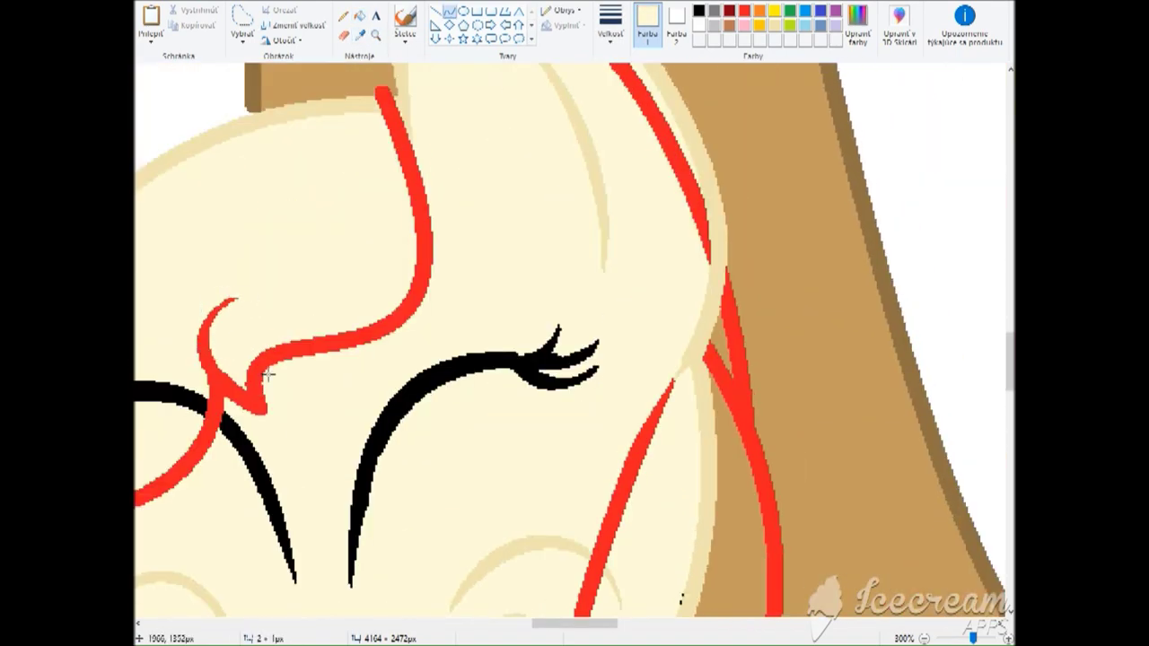
scroll(618, 611, "left", 5)
scroll(590, 577, "up", 4)
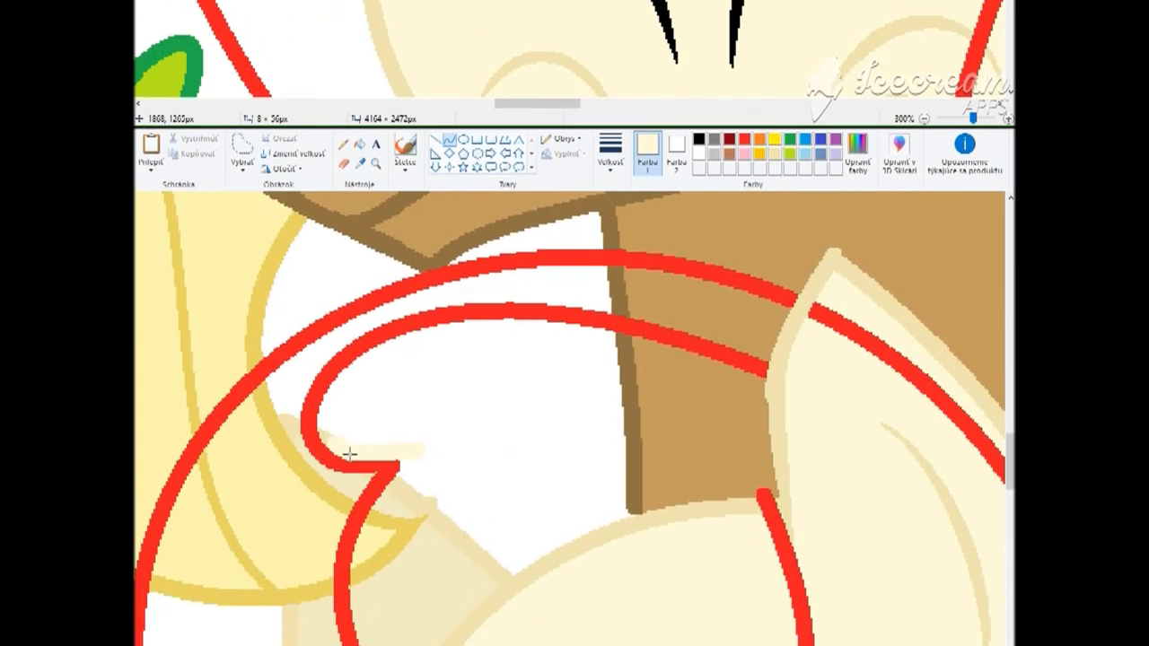
Fill the inside of the cream pony's side lock with white, covering the skin and outline colours there.
scroll(508, 185, "down", 1, "ctrl")
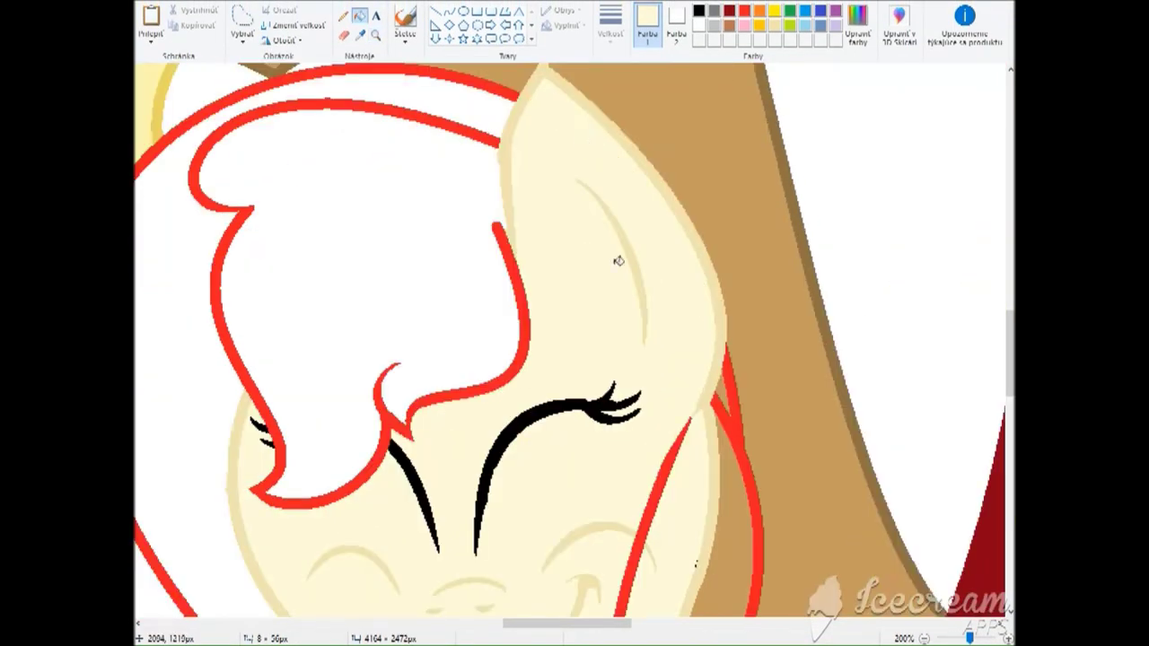
scroll(583, 146, "down", 4)
scroll(721, 229, "up", 6)
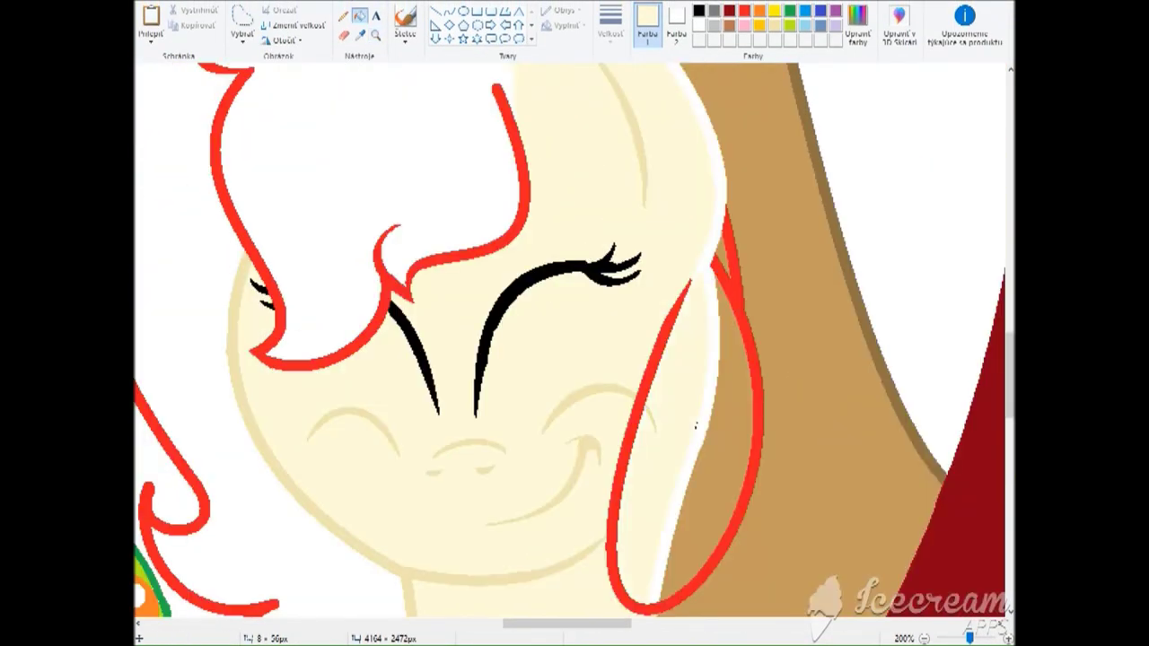
right_click(722, 316)
left_click(449, 10)
Draw a curled tuft in red below the cream pony's side lock and taper its loose line ends.
scroll(583, 254, "down", 5)
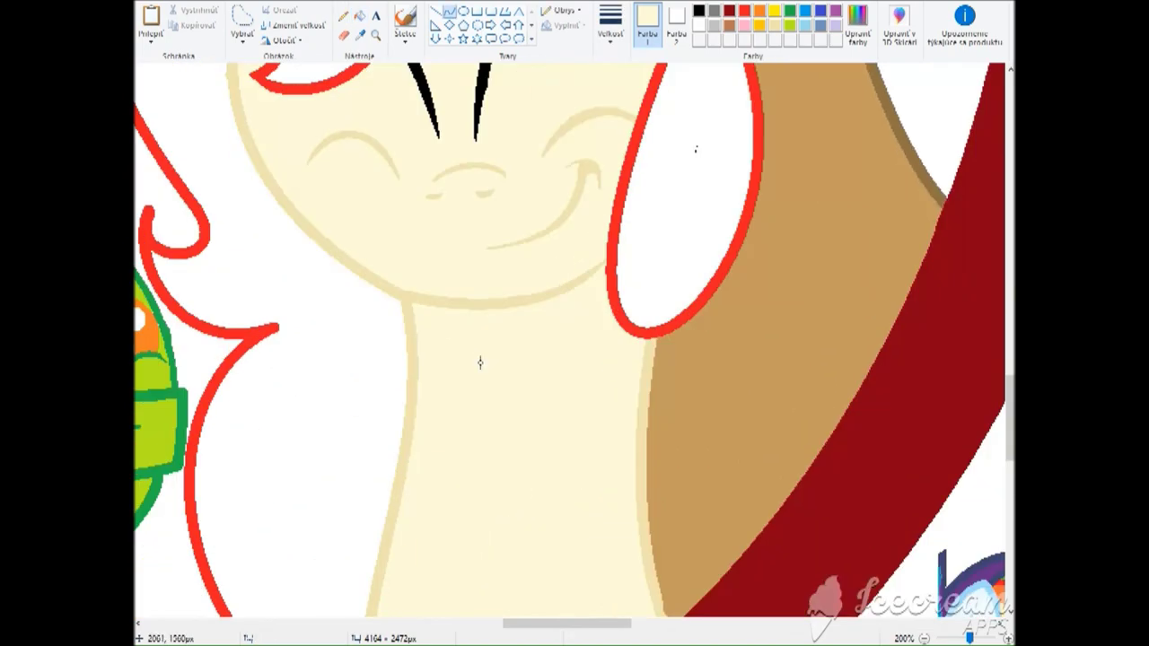
scroll(582, 254, "down", 3, "ctrl")
scroll(582, 254, "up", 4, "ctrl")
left_click(744, 11)
mouse_move(521, 272)
left_mouse_down()
mouse_move(410, 247)
mouse_move(555, 414)
mouse_move(516, 465)
left_mouse_up()
key("ctrl+z")
mouse_move(409, 359)
left_mouse_down()
mouse_move(667, 405)
mouse_move(601, 417)
mouse_move(629, 377)
mouse_move(646, 292)
left_mouse_up()
left_click(343, 34)
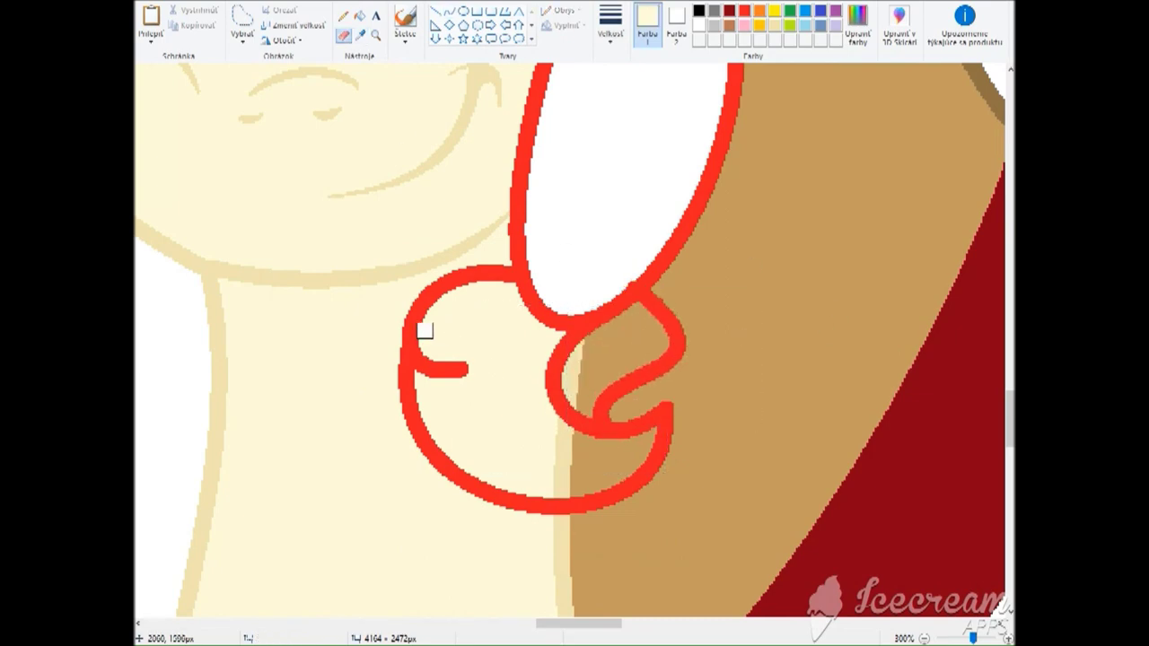
Fill the sections inside the curled tuft with white.
left_click(360, 15)
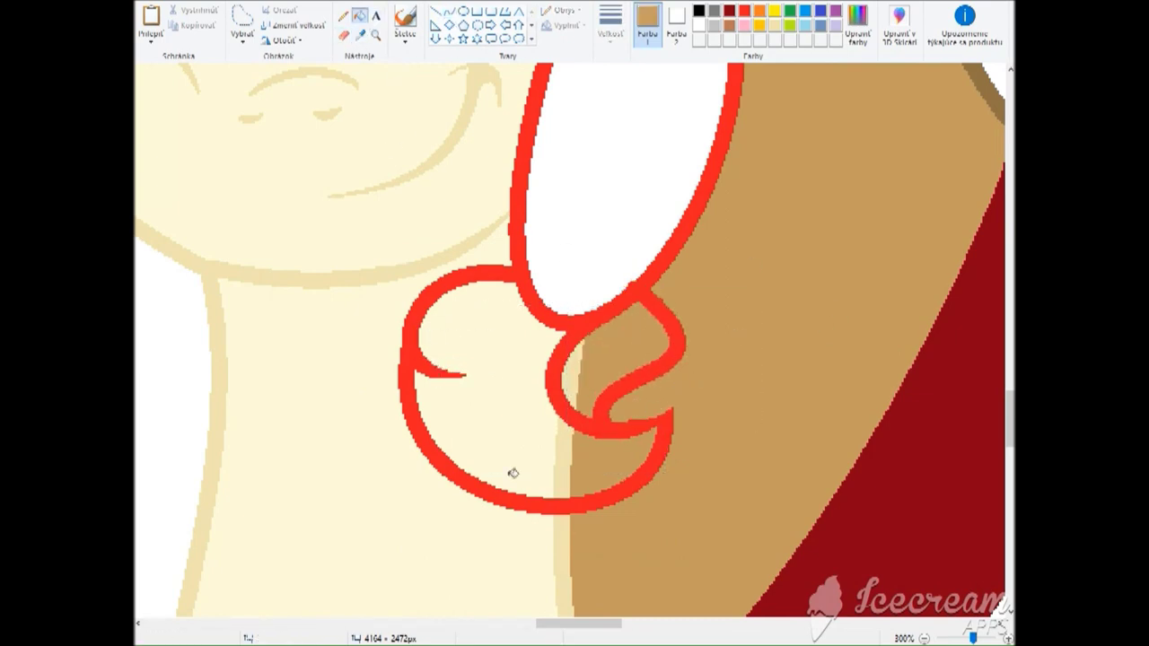
right_click(485, 413)
right_click(629, 359)
Fill the cream pony's forelock, long mane and side lock with the golden tan sampled from the reference pony.
left_click(376, 34)
scroll(575, 359, "down", 5, "ctrl")
left_click(575, 370)
left_click(360, 15)
left_click(449, 211)
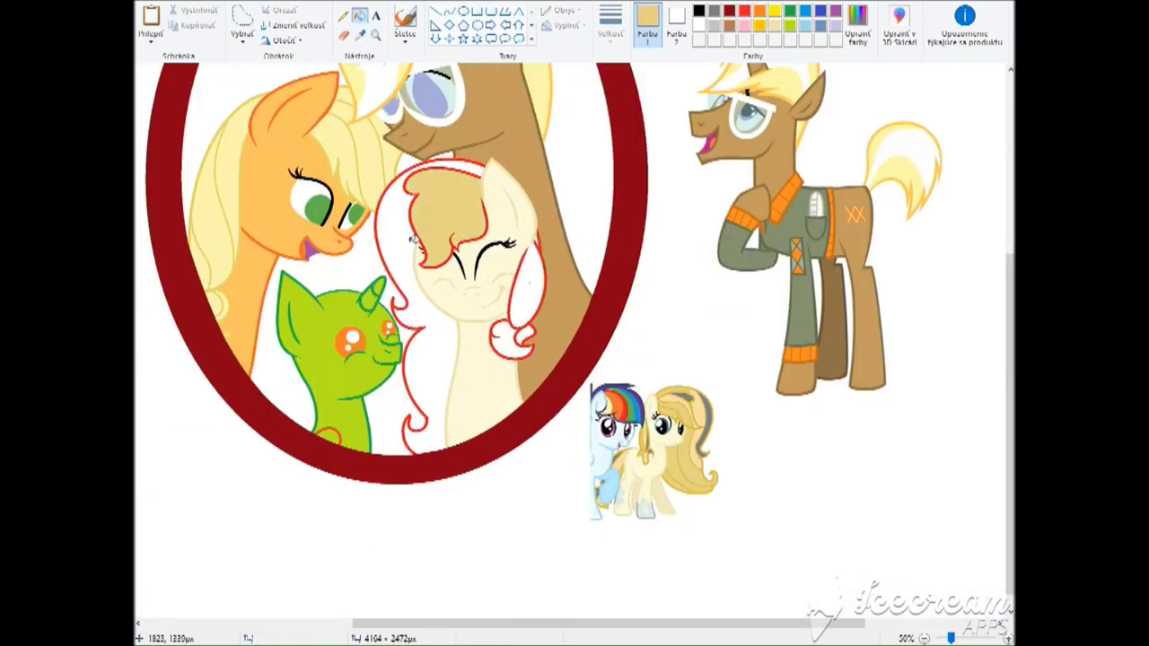
left_click(400, 359)
left_click(528, 333)
Fill the streak in the curled tuft below the side lock with grey.
scroll(383, 45, "up", 1, "ctrl")
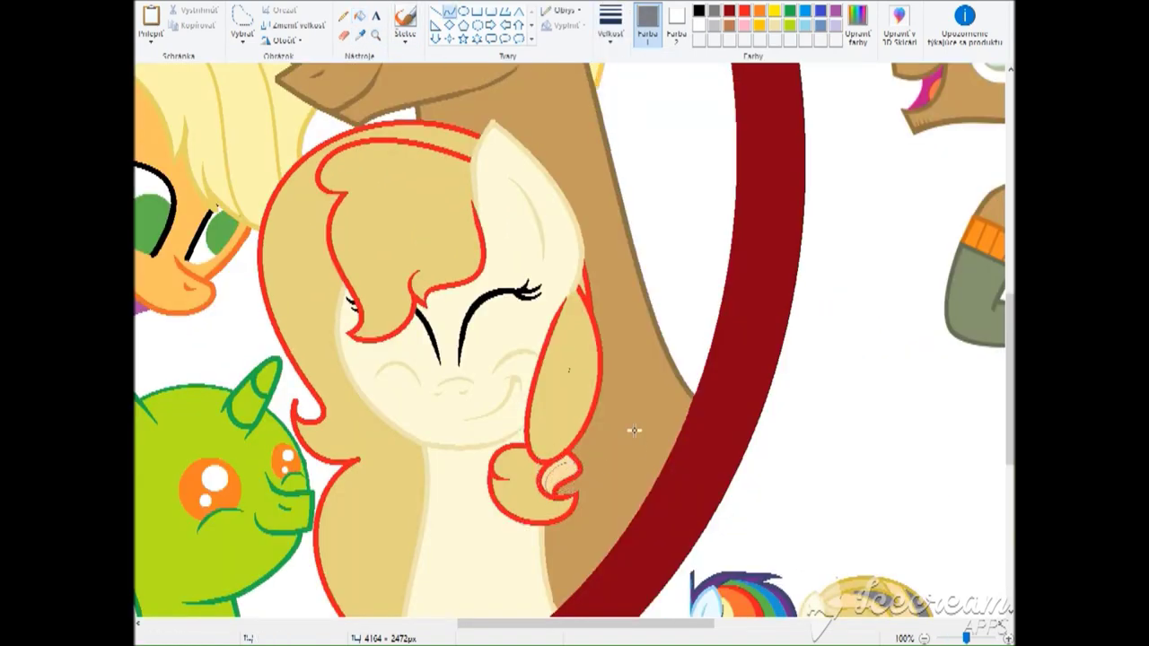
left_click(360, 16)
left_click(558, 477)
Draw inner strand lines in red through the cream pony's forelock, side lock, tuft and long mane.
scroll(555, 458, "down", 3)
scroll(554, 458, "up", 5)
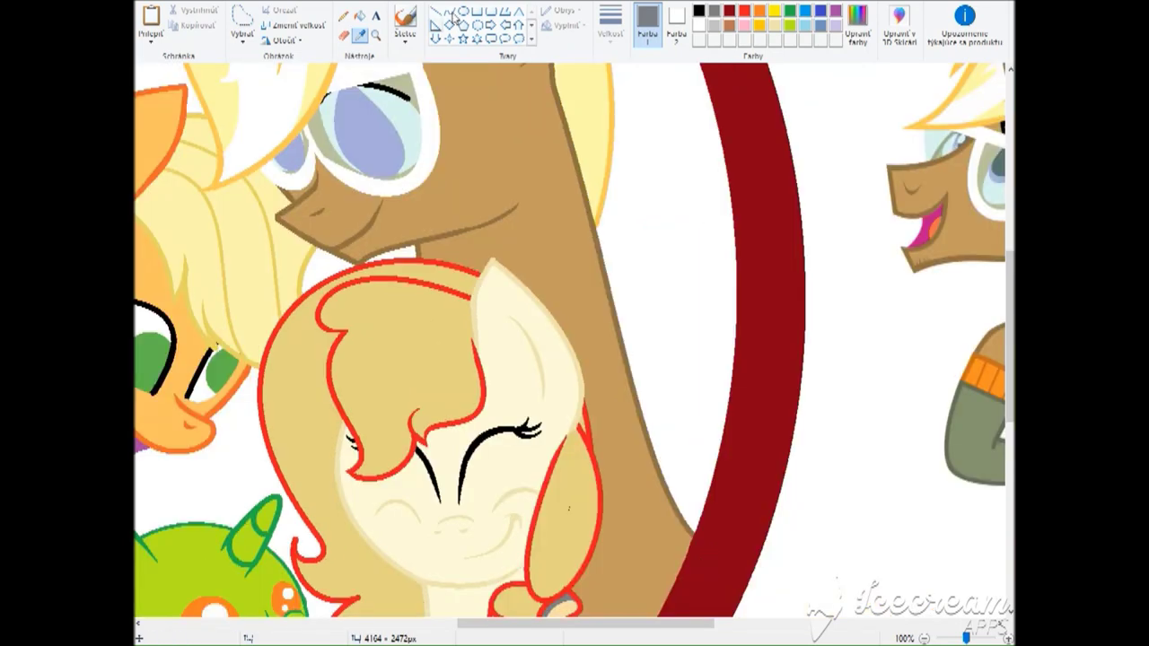
left_click(448, 10)
left_click(744, 10)
mouse_move(449, 411)
left_mouse_down()
mouse_move(327, 344)
mouse_move(391, 330)
left_mouse_up()
scroll(524, 398, "down", 3)
mouse_move(530, 454)
left_mouse_down()
mouse_move(593, 326)
mouse_move(635, 343)
left_mouse_up()
scroll(621, 308, "down", 3)
scroll(620, 308, "up", 3)
left_click_drag(348, 248, 327, 461)
scroll(390, 403, "down", 2)
left_click_drag(411, 300, 476, 548)
Taper the red strand ends of the long mane beside the green foal using the sampled golden tan.
left_click(359, 34)
scroll(503, 360, "up", 2)
left_click(485, 270)
scroll(515, 593, "left", 3)
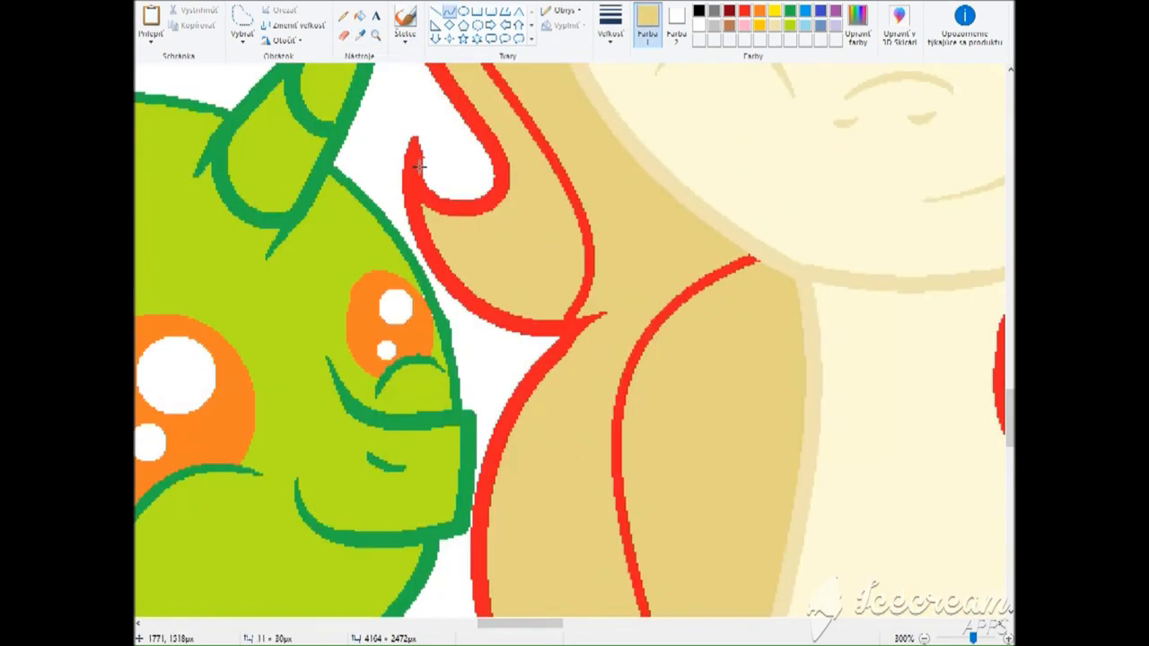
scroll(424, 196, "down", 5)
Fill the outer strands of the cream pony's long mane and side lock with light peach.
scroll(541, 359, "down", 2, "ctrl")
scroll(469, 264, "up", 2)
left_click(236, 90)
scroll(307, 323, "up", 3)
scroll(306, 323, "left", 3)
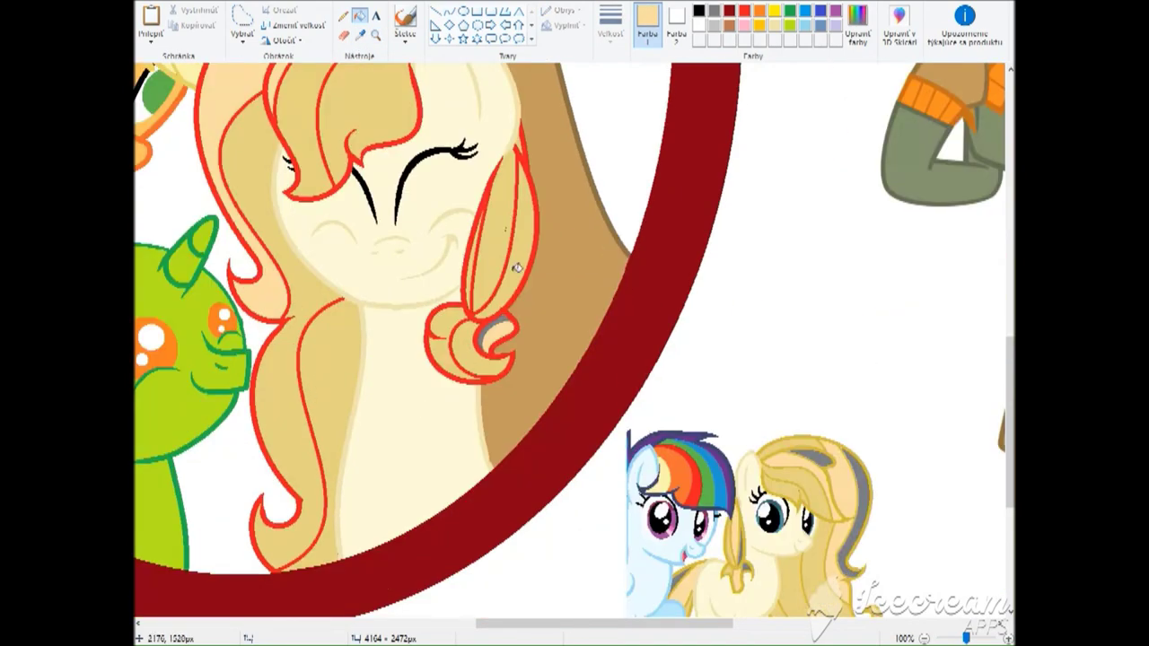
left_click(517, 267)
Add grey streaks to the cream pony's forelock, mane and side lock, and recolour the red hair outlines dark gold.
scroll(518, 268, "down", 2)
scroll(518, 267, "up", 3)
left_click(273, 184)
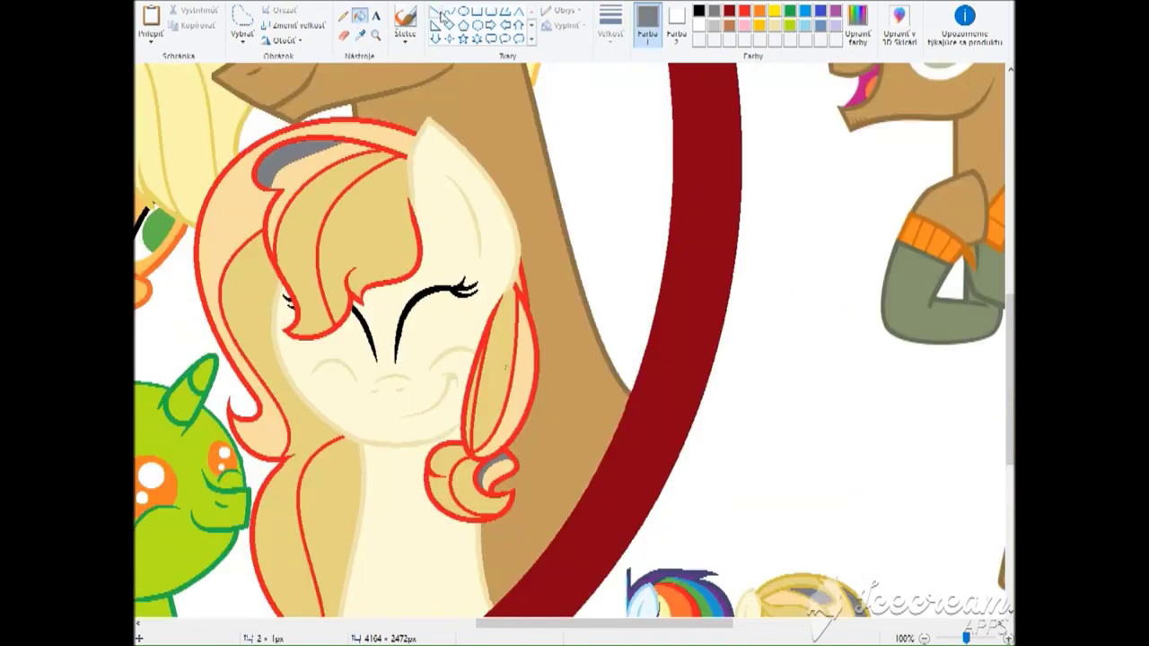
left_click(207, 244)
scroll(528, 242, "down", 3)
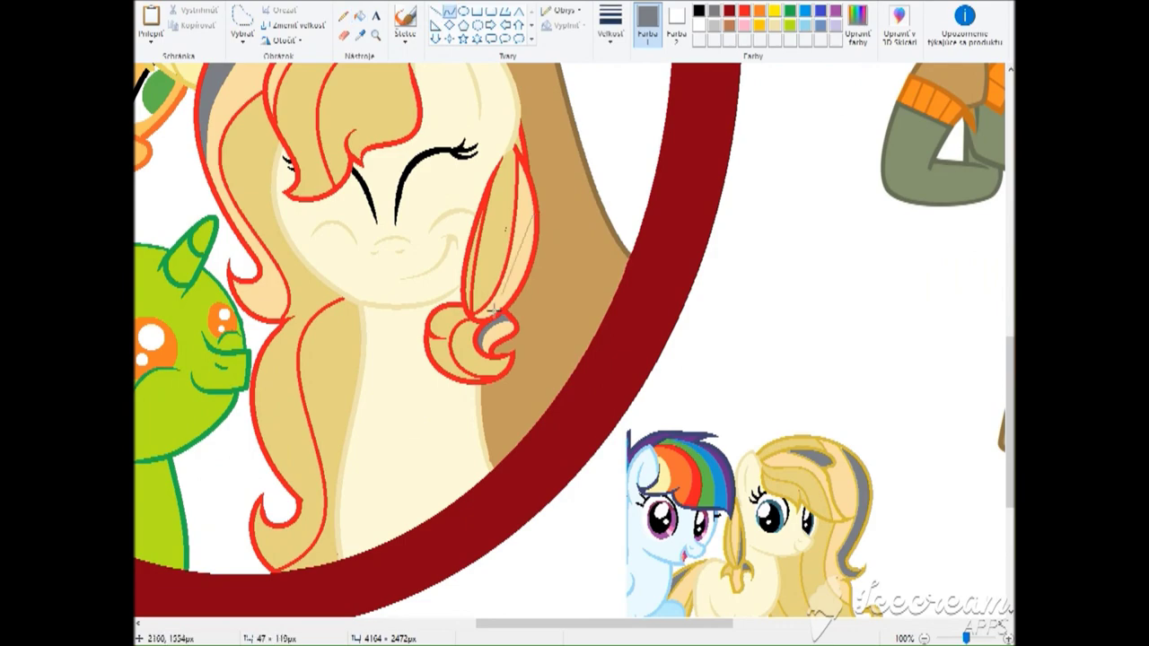
scroll(828, 464, "up", 2)
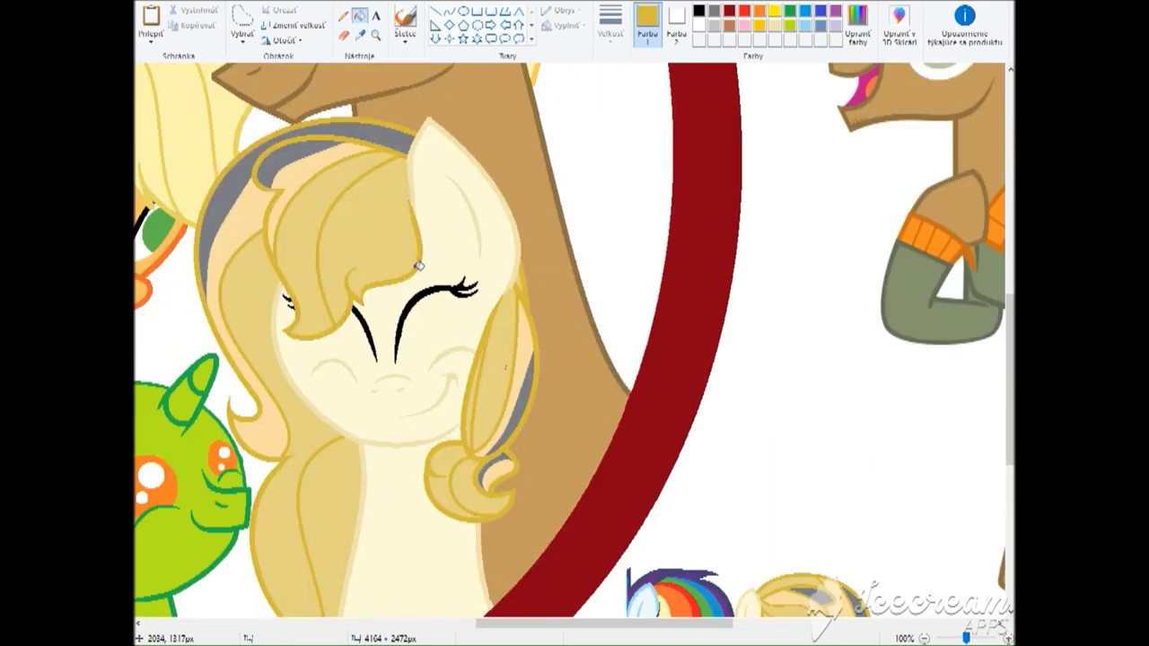
Select and delete the reference artwork beside the lower part of the oval frame.
scroll(494, 314, "down", 3)
left_click(242, 18)
left_click_drag(572, 353, 590, 467)
key("Delete")
left_click(375, 36)
left_click(449, 195)
mouse_move(314, 117)
left_mouse_down()
mouse_move(303, 189)
mouse_move(341, 197)
left_mouse_up()
left_click(405, 23)
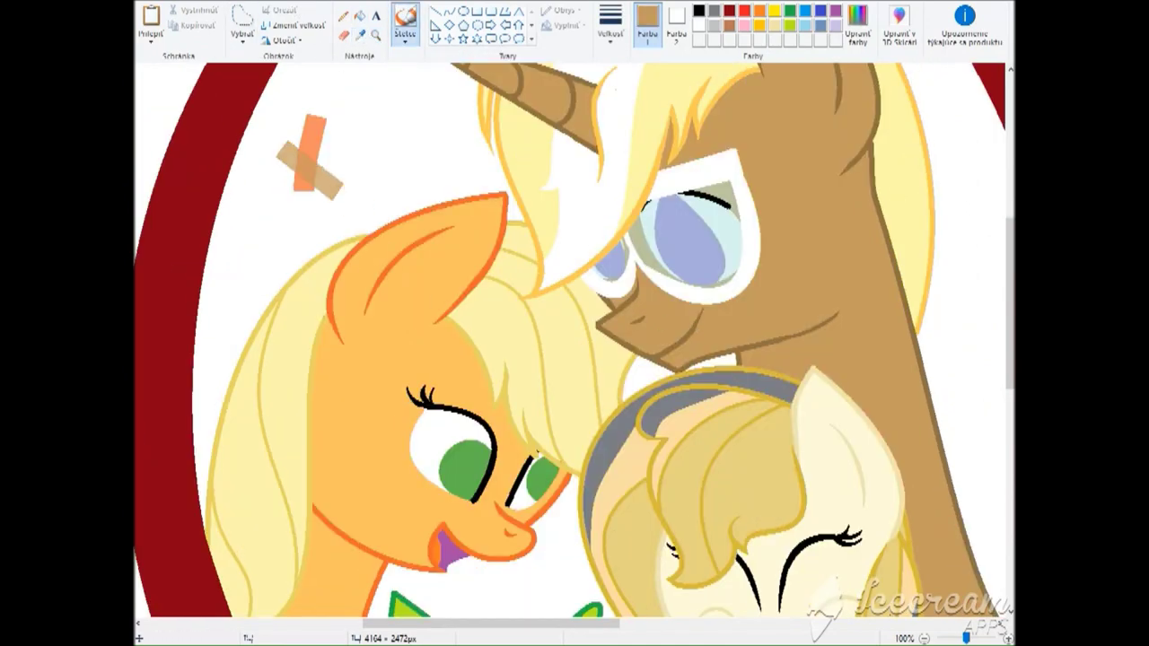
key("ctrl+z")
Paint overlapping beige and brown brush swatches above the orange pony and recolour the green foal with the blended grey-beige.
scroll(574, 342, "up", 3)
mouse_move(301, 292)
left_mouse_down()
mouse_move(332, 303)
mouse_move(350, 332)
left_mouse_up()
scroll(575, 341, "down", 3)
mouse_move(341, 103)
left_mouse_down()
mouse_move(377, 162)
mouse_move(377, 135)
left_mouse_up()
scroll(575, 342, "down", 2)
scroll(449, 294, "up", 5)
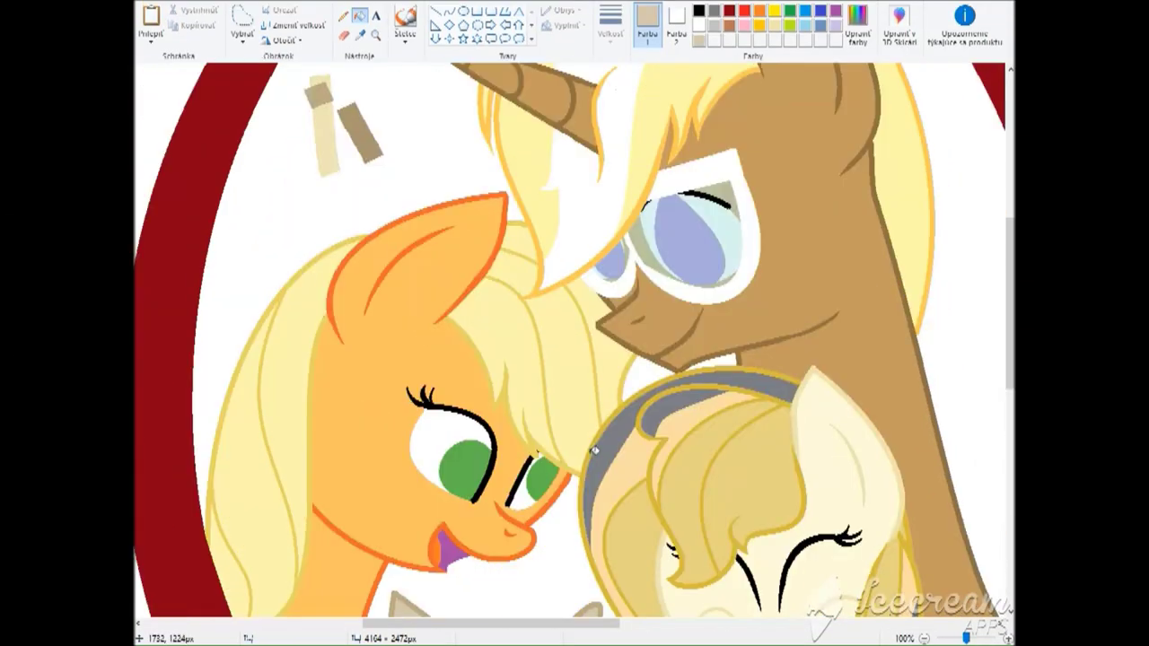
Add brown and orange brush swatches beside the first ones, sampling their blended colours and enlarging the brush.
scroll(500, 131, "up", 5)
left_click(405, 23)
mouse_move(350, 176)
left_mouse_down()
mouse_move(381, 121)
mouse_move(404, 116)
left_mouse_up()
left_click(359, 34)
left_click(387, 124)
left_click(386, 124)
scroll(386, 124, "down", 5)
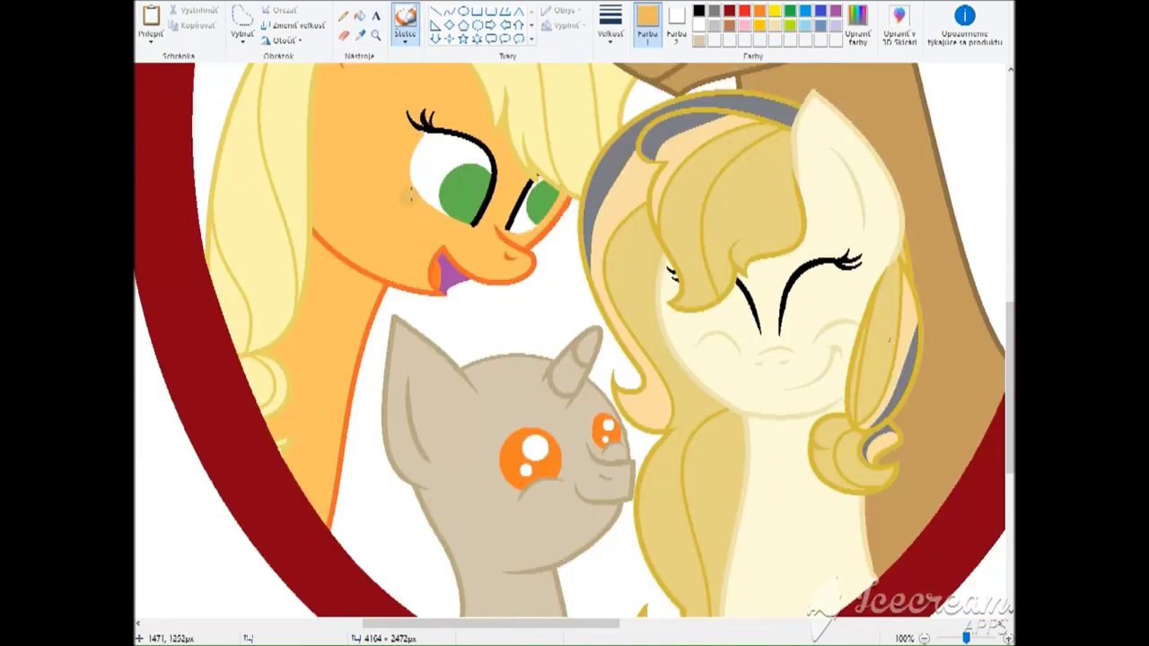
left_click(610, 27)
left_click(628, 98)
scroll(290, 336, "up", 5)
Blend more white, pale yellow, orange and beige brush swatches into the test patch above the orange pony.
left_click(359, 34)
left_click(386, 124)
left_click(360, 34)
scroll(408, 115, "up", 3)
left_click(399, 256)
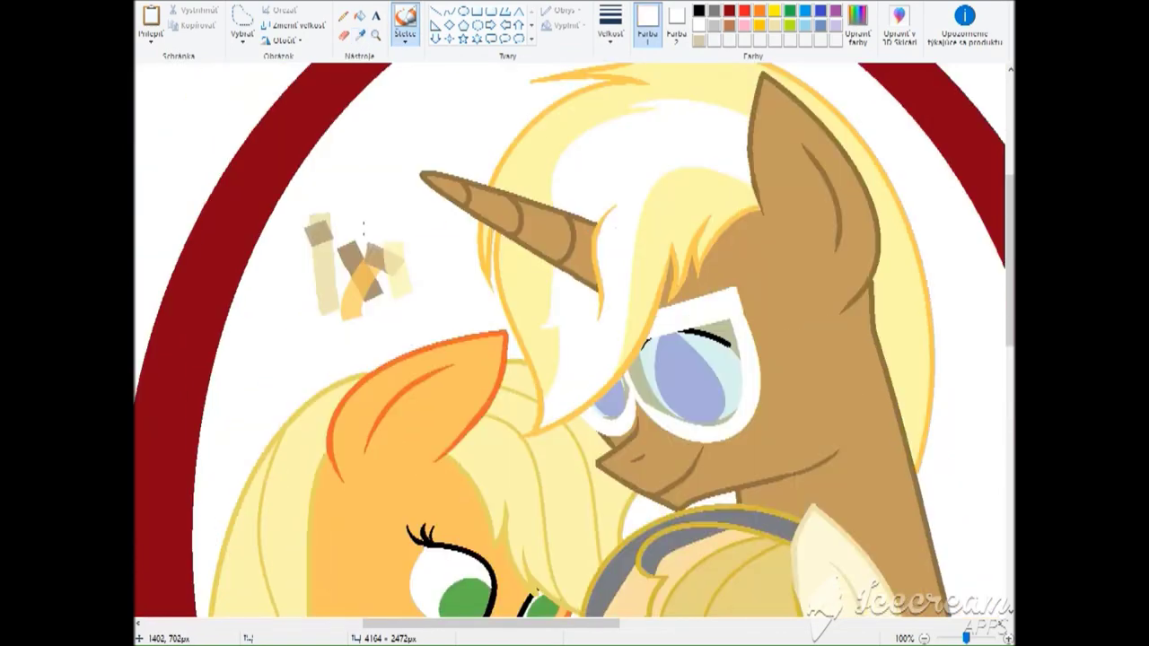
left_click(360, 34)
scroll(537, 118, "down", 13)
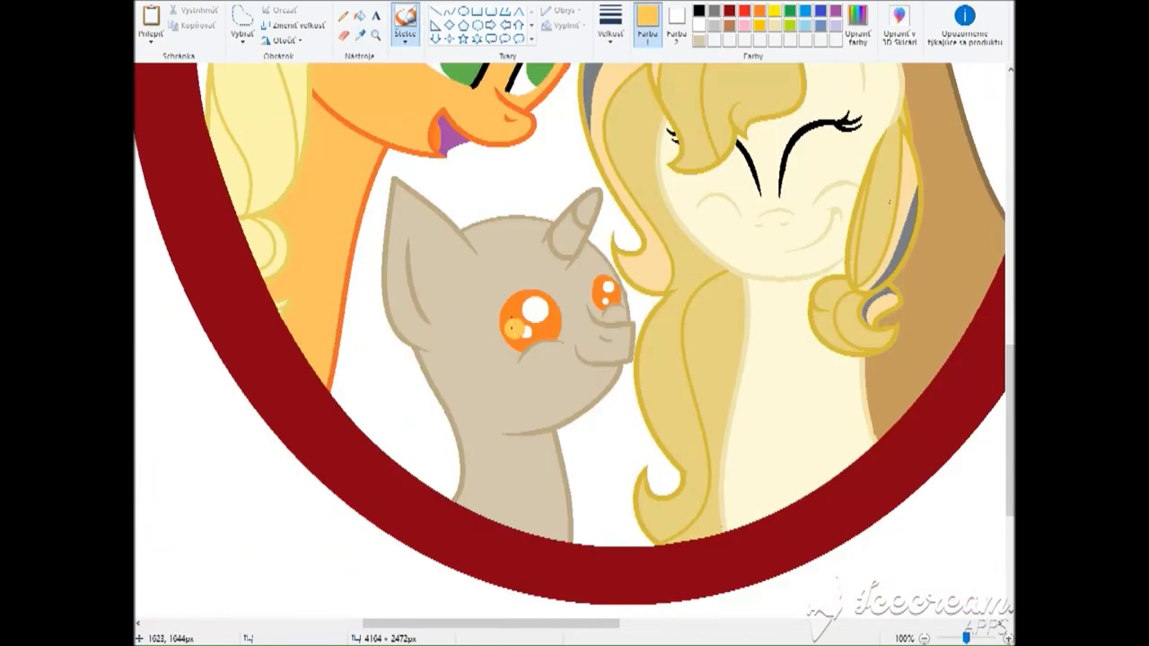
scroll(355, 136, "up", 10)
left_click(354, 136)
left_click(360, 34)
left_click(326, 144)
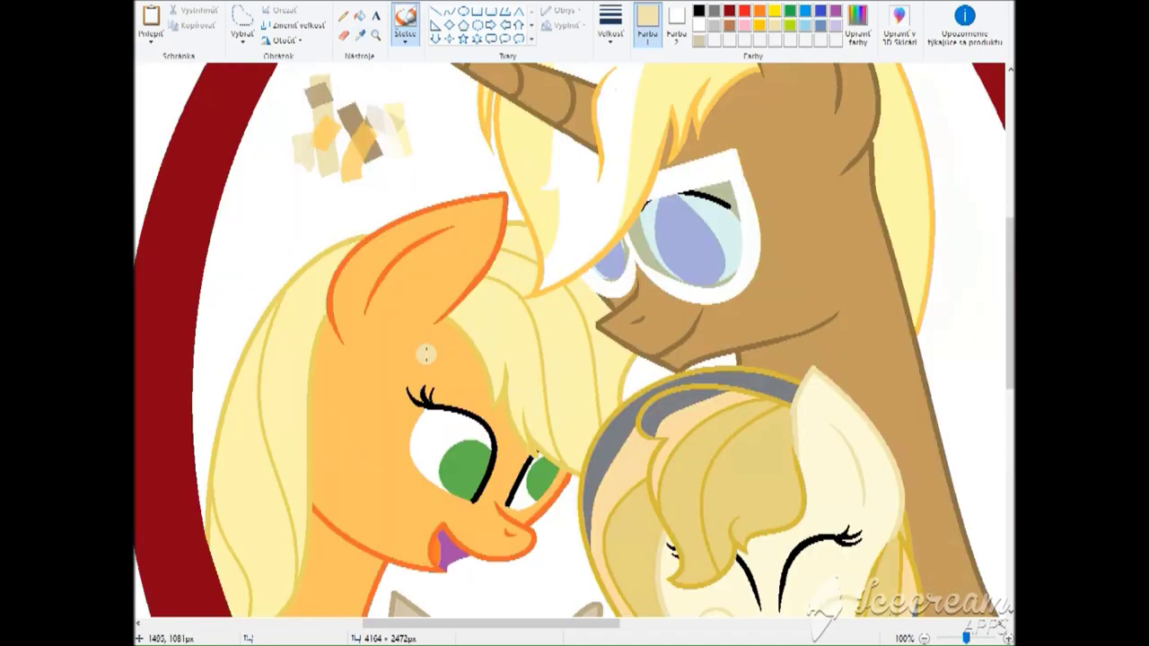
Recolour the foal's outlines with the tan-orange sampled from the swatches and its coat with a custom peach-beige.
left_click(359, 34)
left_click(426, 353)
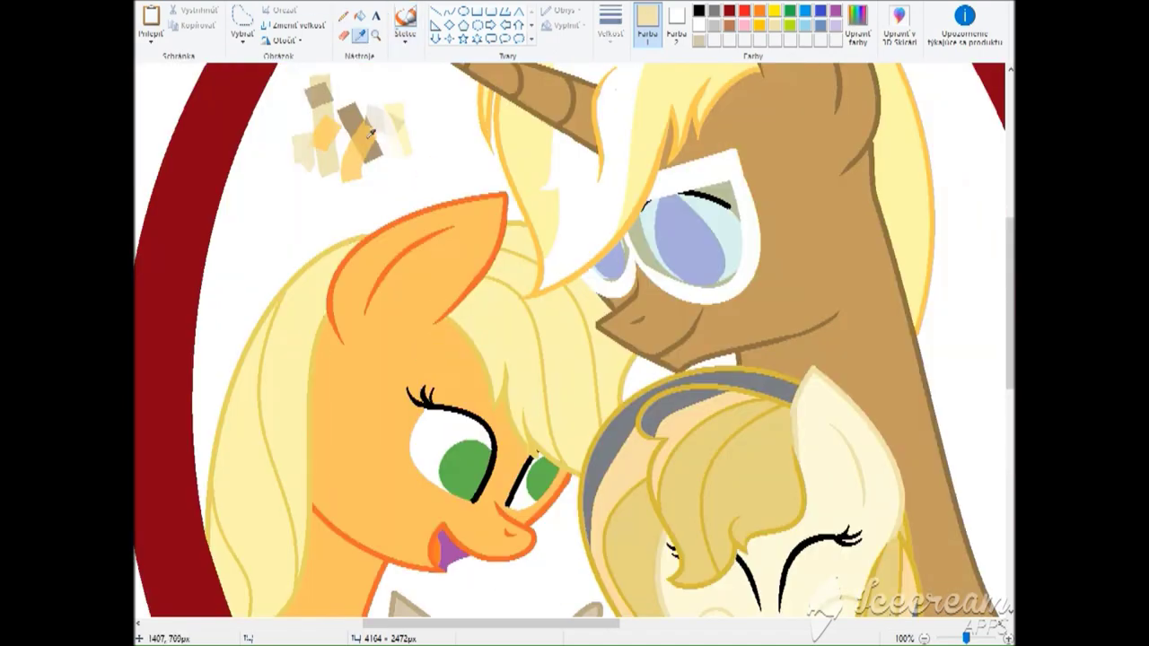
scroll(430, 209, "down", 5)
left_click(449, 11)
left_click(610, 25)
left_click(642, 147)
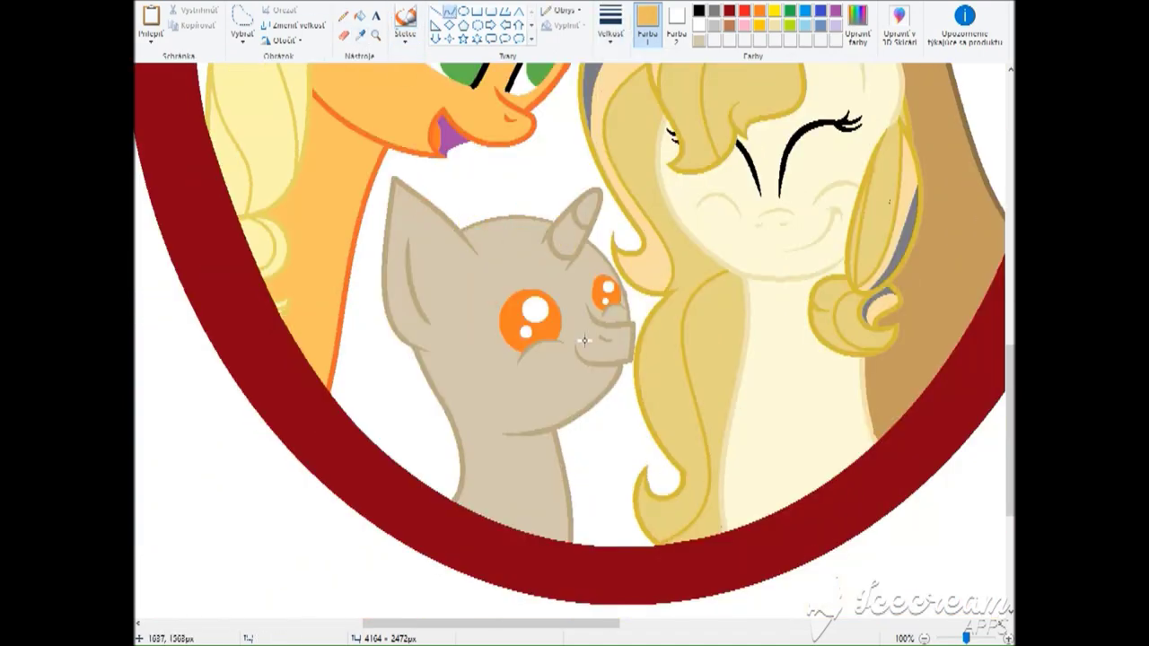
scroll(551, 199, "up", 3)
scroll(528, 365, "down", 2)
left_click(360, 16)
left_click(586, 470)
left_click(857, 25)
left_click(444, 403)
left_click(475, 441)
scroll(618, 418, "down", 3)
scroll(599, 362, "up", 2)
Recolour the foal's outlines and coat in warmer orange tones, defining a light orange custom colour for the coat.
left_click(359, 34)
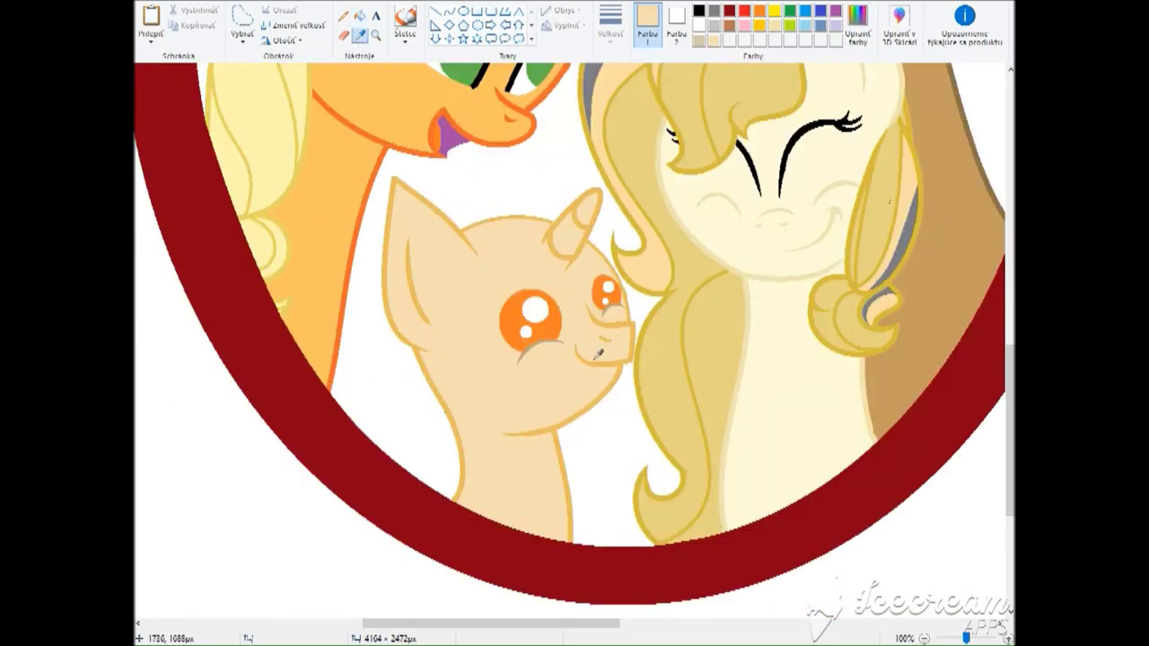
scroll(543, 336, "up", 4)
scroll(521, 306, "down", 1)
scroll(494, 270, "up", 3)
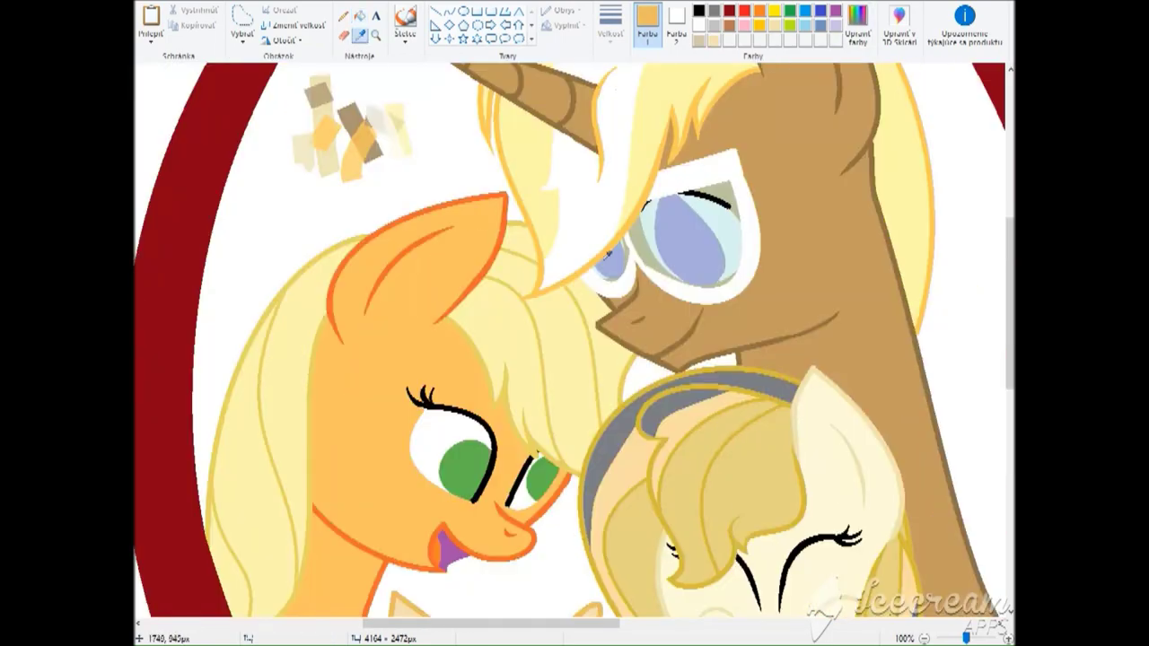
scroll(460, 223, "down", 4)
scroll(414, 284, "up", 3)
left_click(858, 25)
left_click(431, 336)
left_click(449, 415)
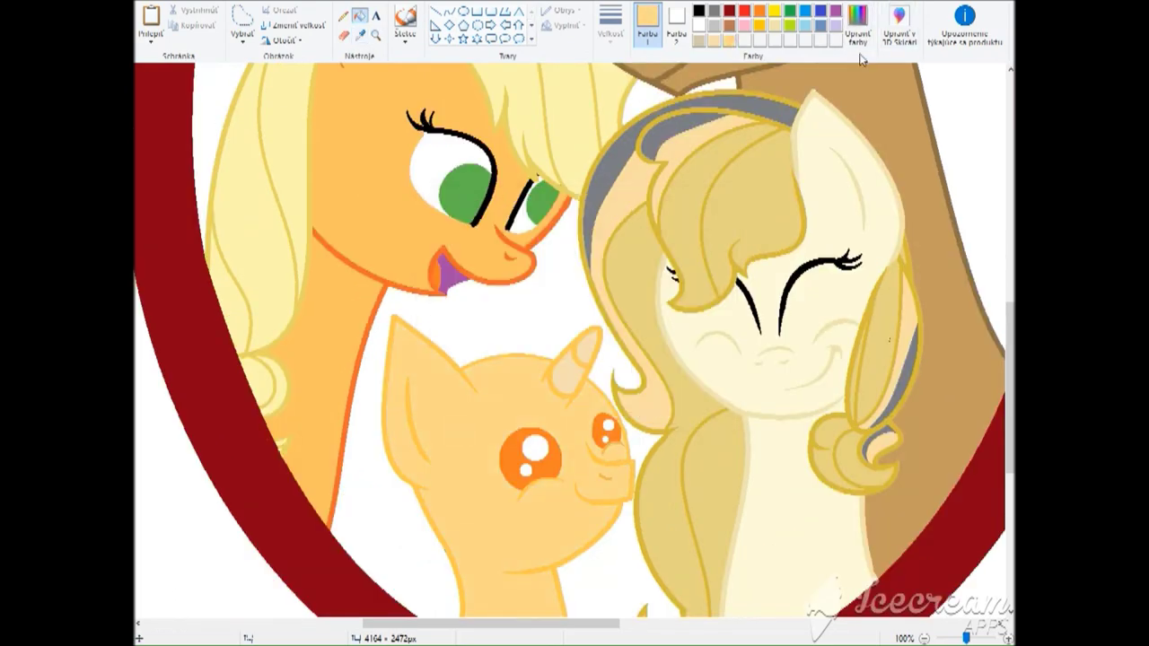
Define a paler peach custom colour for the foal's coat and recolour its outlines golden orange.
left_click(858, 25)
left_click(449, 405)
left_click(471, 431)
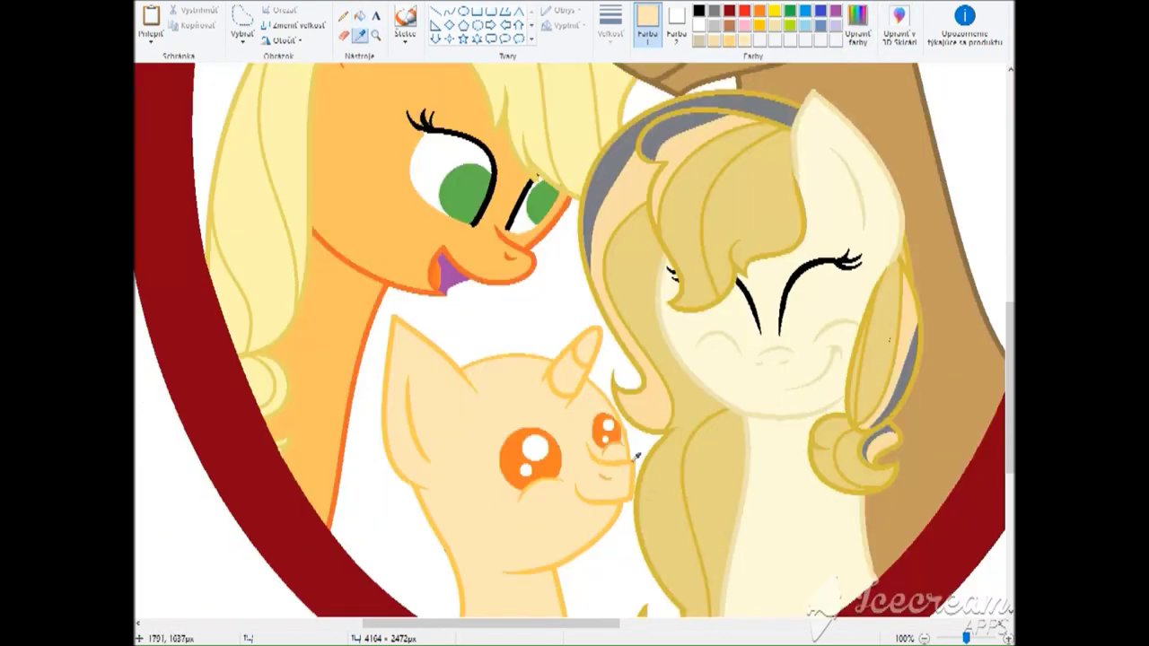
scroll(609, 471, "down", 3)
scroll(526, 408, "up", 5)
scroll(526, 408, "down", 5)
Paint overlapping swatches above the orange pony with the brown unicorn's lavender eye colour and the orange pony's green.
left_click(360, 34)
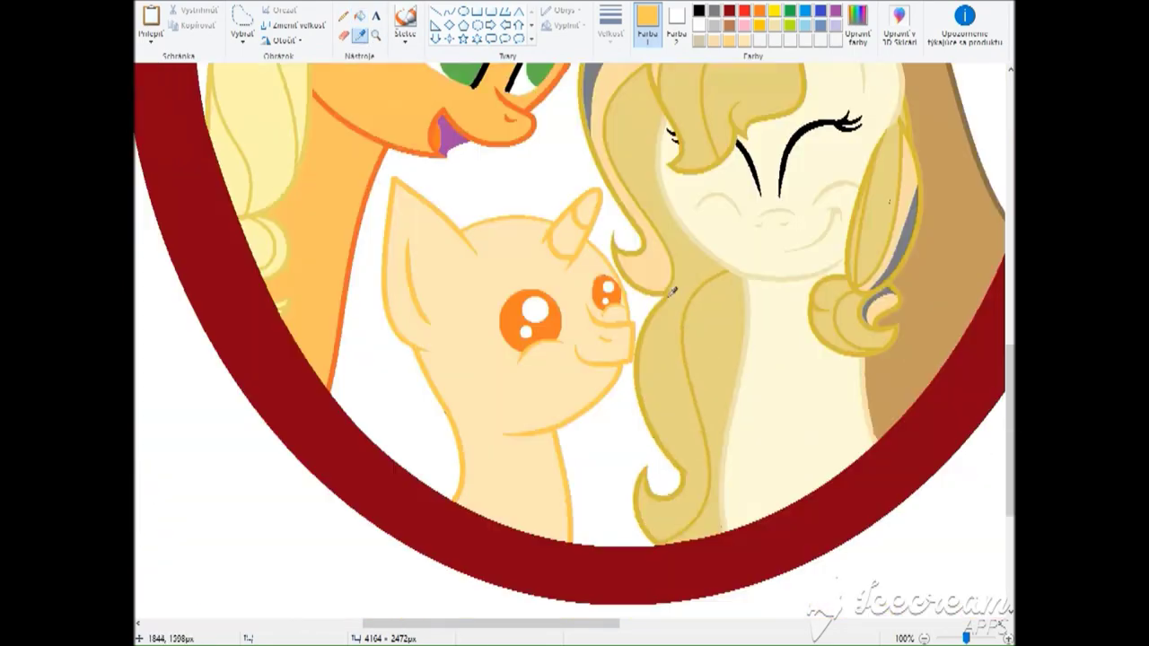
left_click_drag(611, 623, 794, 619)
scroll(795, 620, "up", 5)
scroll(479, 458, "left", 5)
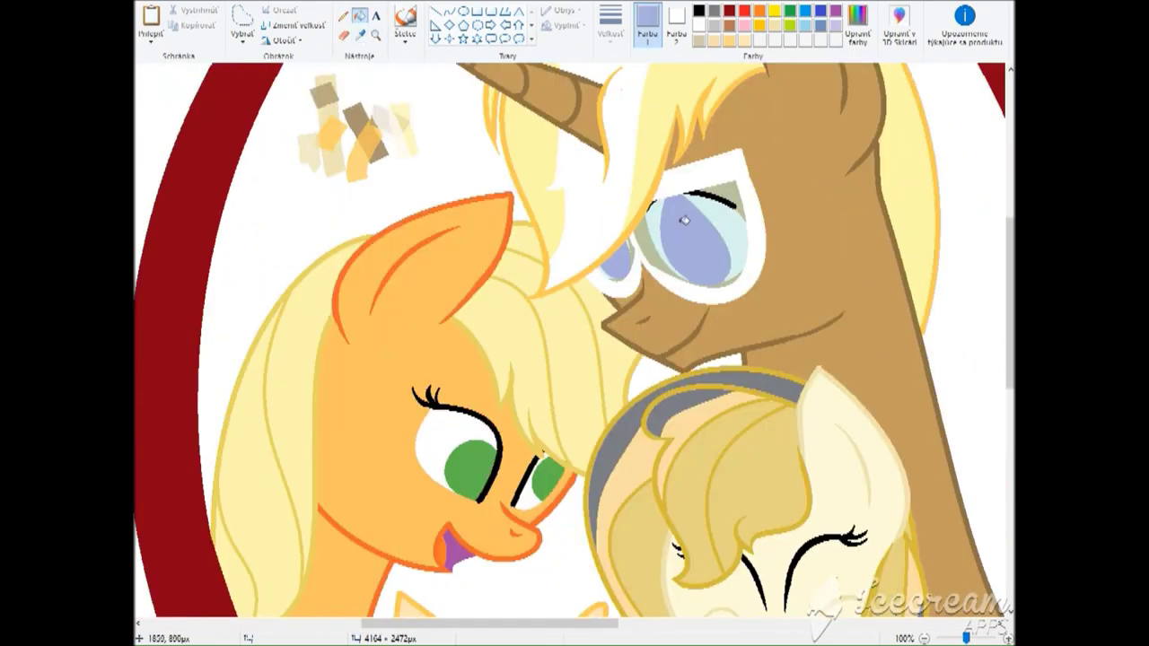
left_click(362, 36)
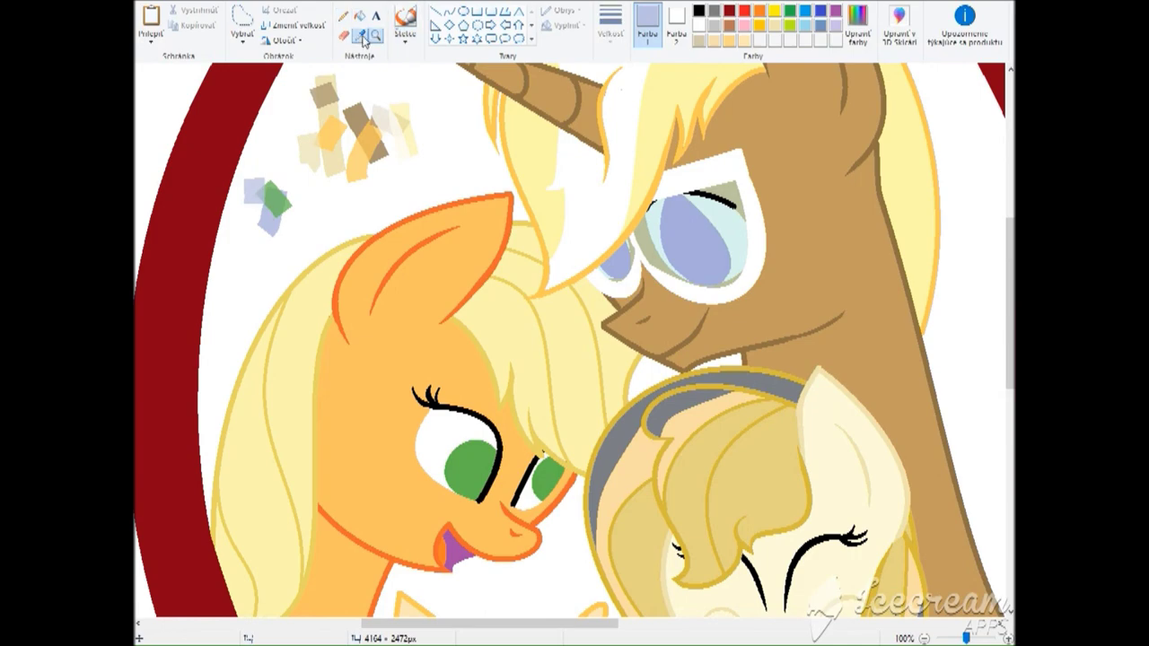
scroll(289, 321, "down", 4)
scroll(289, 321, "up", 5)
left_click(289, 322)
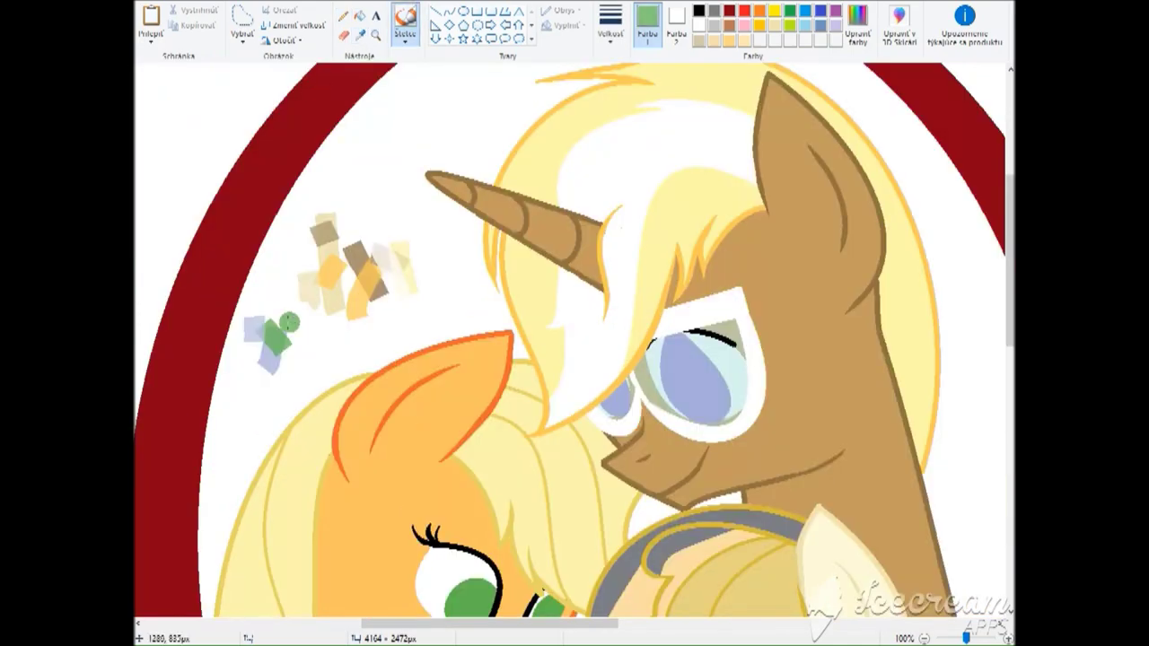
Fill both of the foal's irises with the blended soft green sampled from the swatches.
left_click(362, 36)
scroll(323, 417, "down", 3)
left_click(359, 15)
left_click(530, 606)
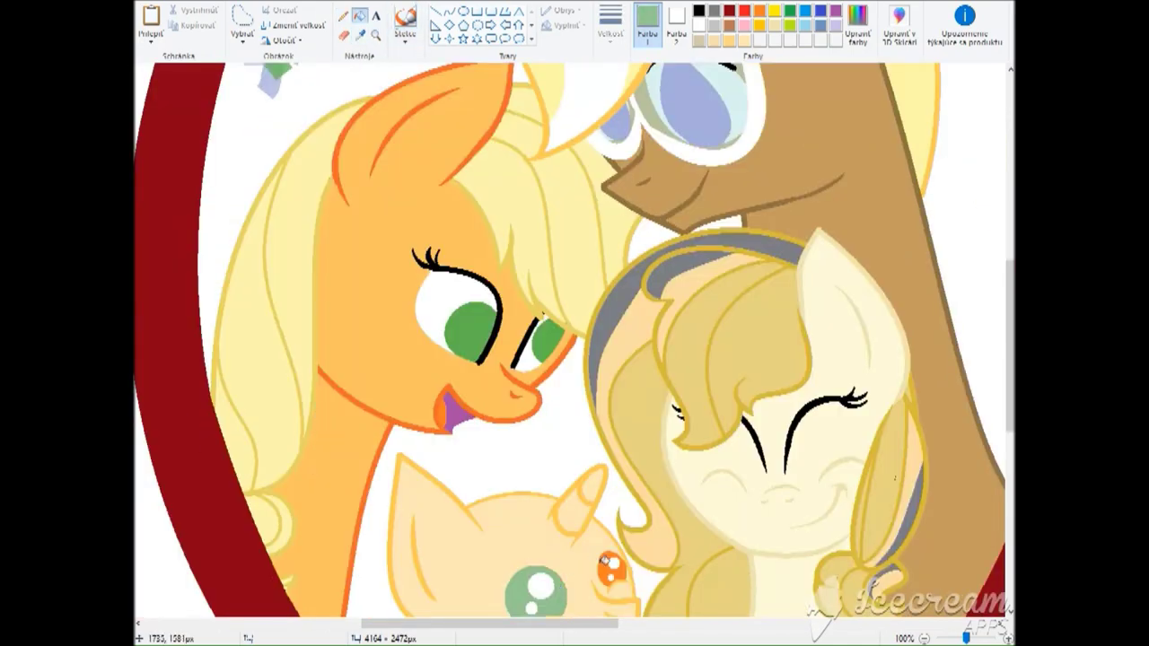
scroll(482, 396, "down", 5)
Draw the lower curve of the foal's forelock and the small tuft at its nape in grey-brown.
scroll(482, 397, "up", 5)
left_click(362, 35)
left_click(769, 385)
scroll(575, 341, "down", 3)
left_click(449, 11)
left_click(610, 22)
left_click(642, 108)
mouse_move(463, 226)
left_mouse_down()
mouse_move(541, 184)
mouse_move(631, 242)
left_mouse_up()
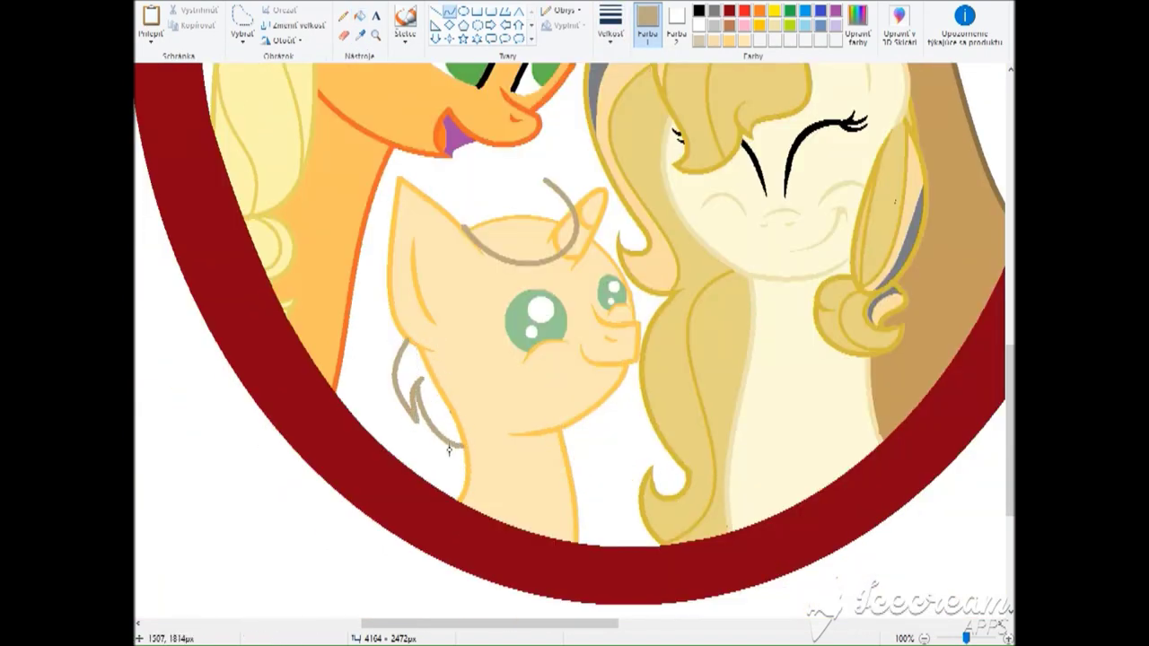
Draw the foal's upper forelock edge, the mane line behind its ear and the top edge ending in jagged tips.
scroll(449, 451, "up", 3)
mouse_move(440, 338)
left_mouse_down()
mouse_move(411, 525)
mouse_move(554, 359)
mouse_move(441, 514)
mouse_move(400, 422)
mouse_move(485, 341)
left_mouse_up()
scroll(509, 447, "up", 3)
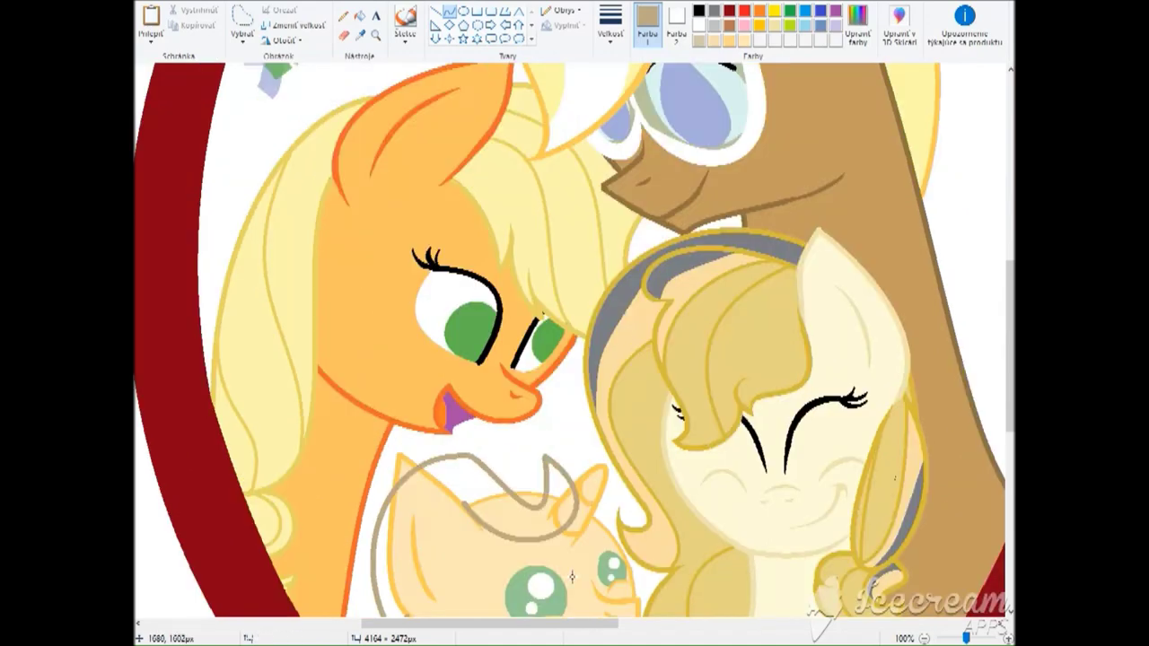
scroll(546, 555, "down", 3)
left_click_drag(425, 330, 572, 290)
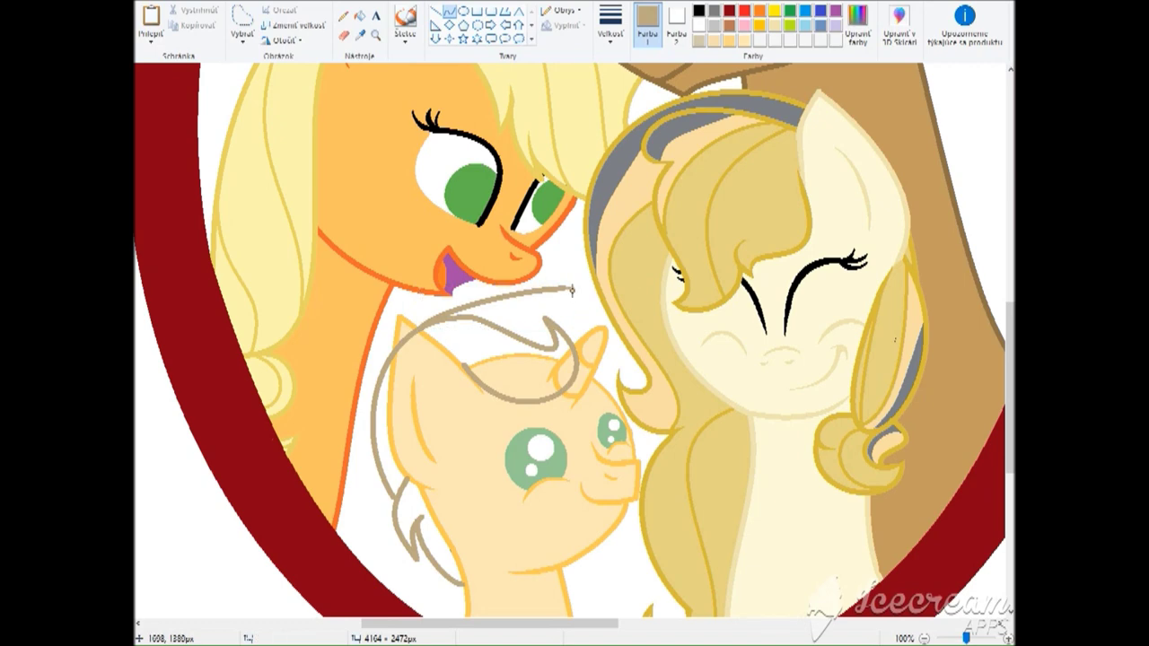
left_click_drag(612, 388, 634, 390)
Redraw the foal's ear outline over the crossing mane line and trim the forelock line to a point beside the ear.
left_click(462, 385)
left_click(387, 411)
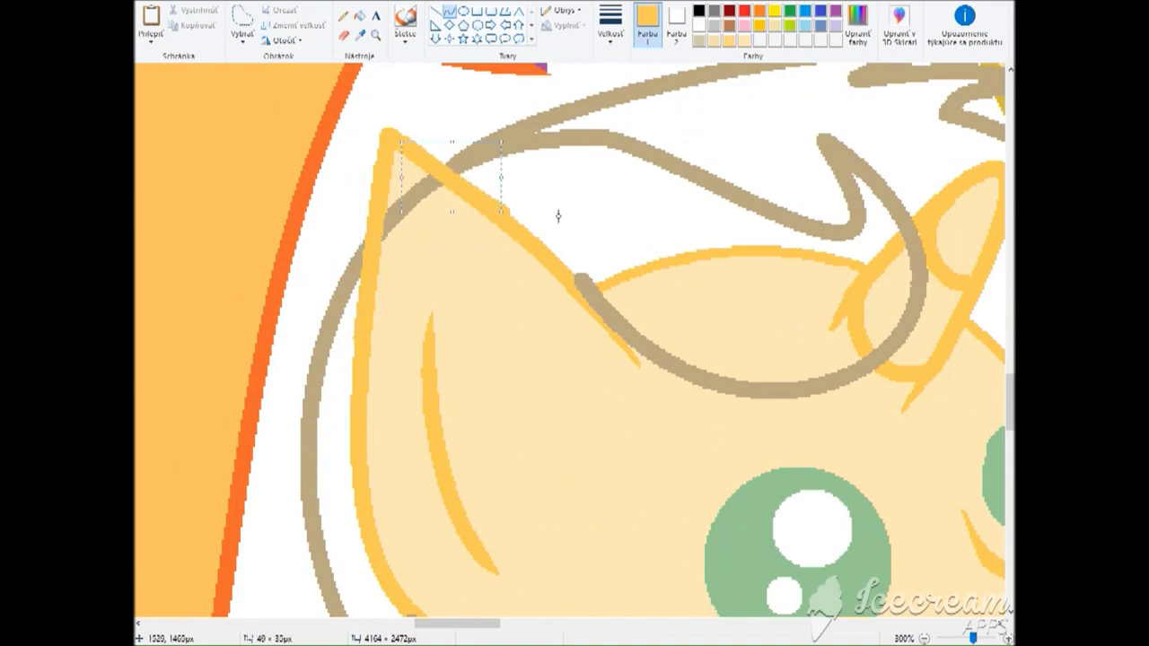
left_click_drag(654, 338, 585, 282)
scroll(826, 334, "up", 3)
right_click(854, 344)
key("Escape")
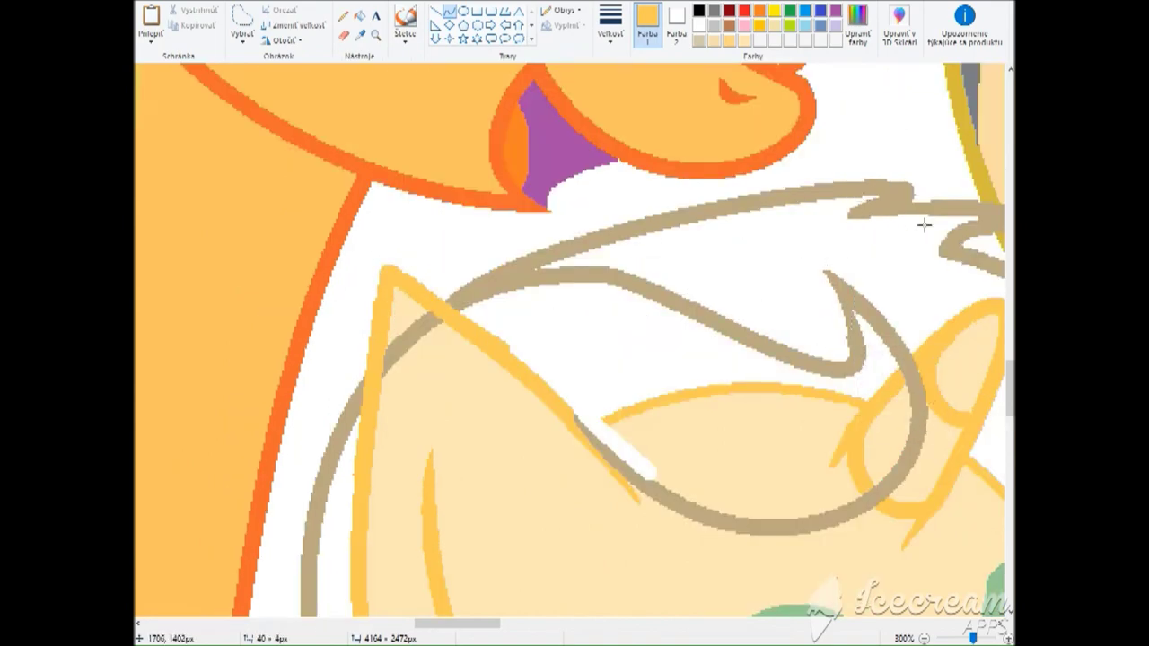
Clear the mane line from inside the foal's ear by filling it with the light peach coat colour.
scroll(731, 333, "down", 8)
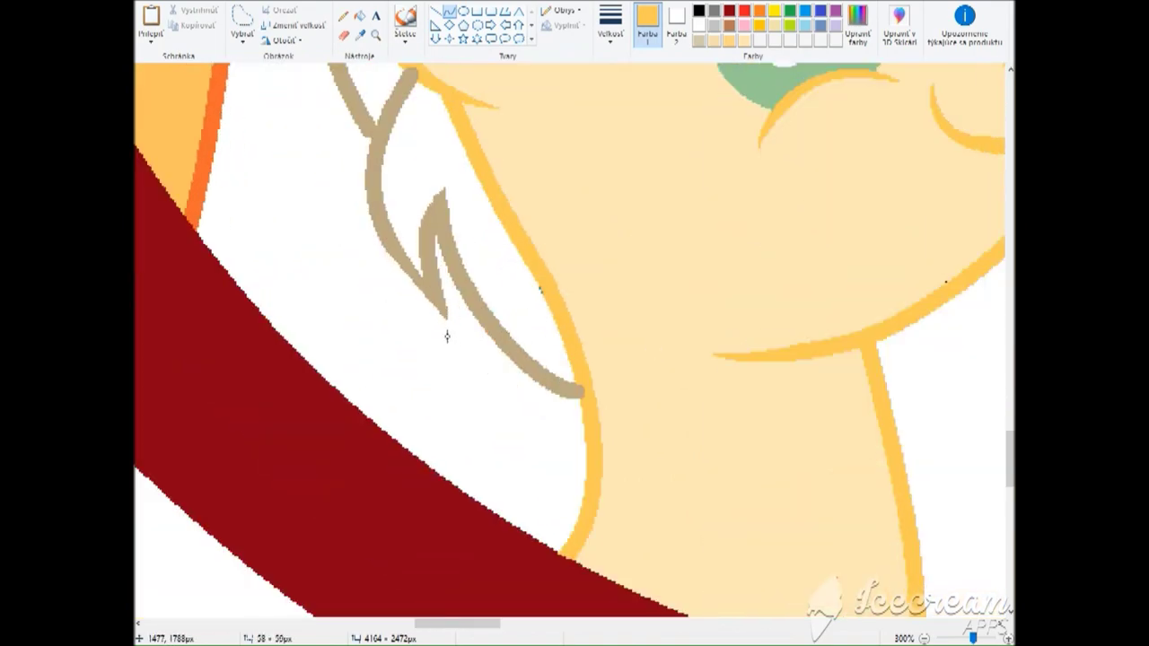
left_click(360, 34)
left_click(440, 226)
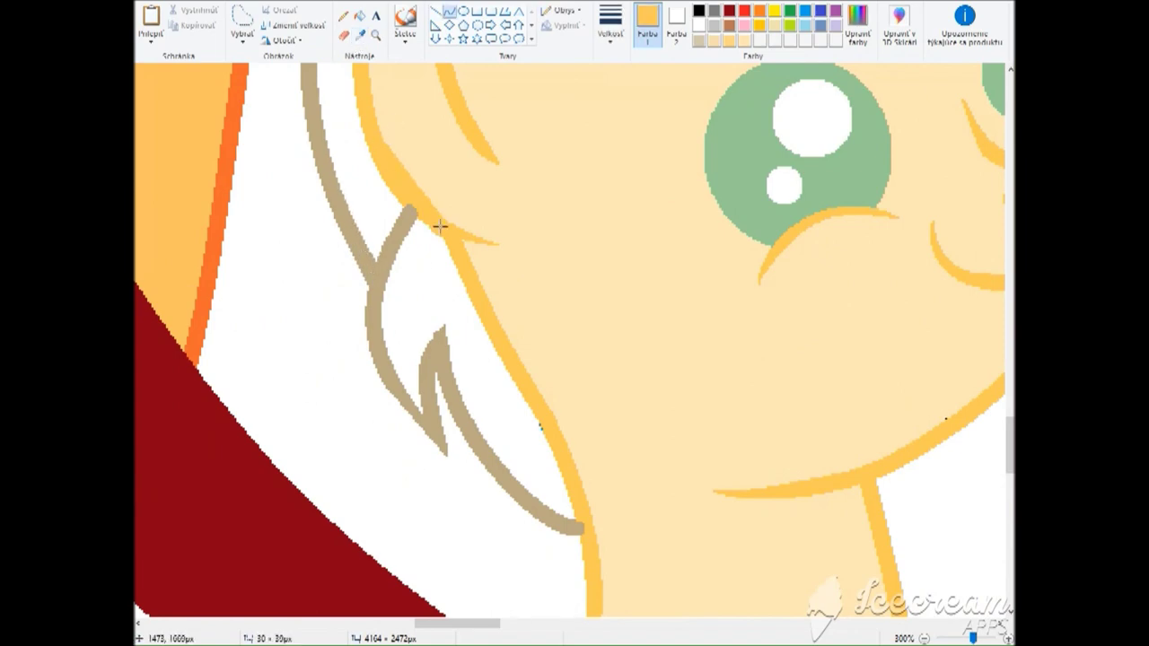
scroll(694, 304, "up", 9)
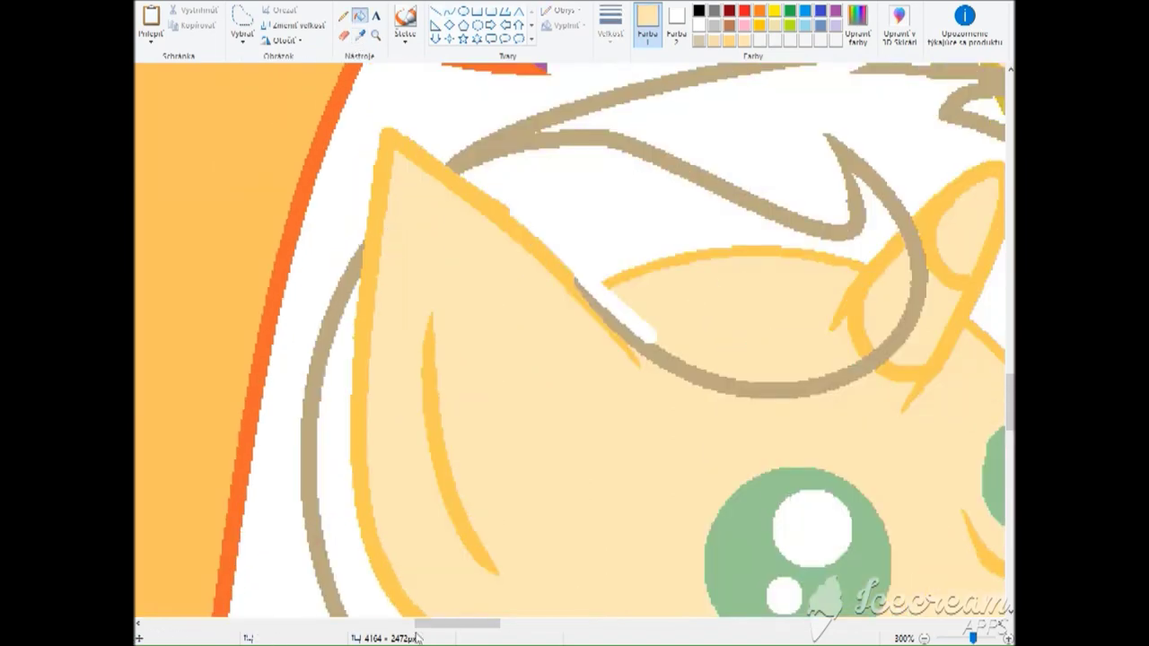
Tidy the foal's horn outline where it meets the forelock and clear the head lines and coat colour inside the forelock to white.
scroll(406, 444, "right", 15)
scroll(405, 444, "up", 2)
left_click(450, 10)
left_click(360, 34)
left_click(306, 481)
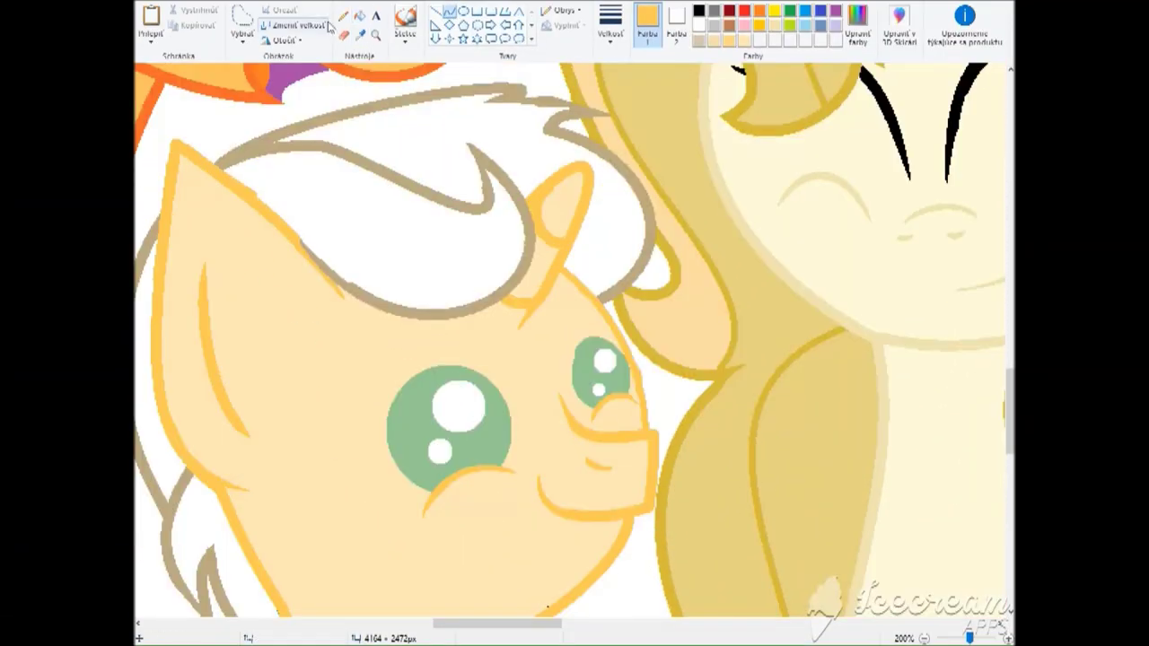
Define a custom dark brown for the foal's mane, starting from a colour sampled in the drawing.
scroll(293, 368, "up", 5)
left_click(360, 34)
left_click(452, 204)
left_click(852, 40)
left_click(593, 305)
left_click(724, 298)
left_click(446, 405)
Fill the foal's forelock, nape tuft and the mane strip behind its ear with the dark brown.
left_click(360, 16)
left_click(377, 216)
left_click(202, 548)
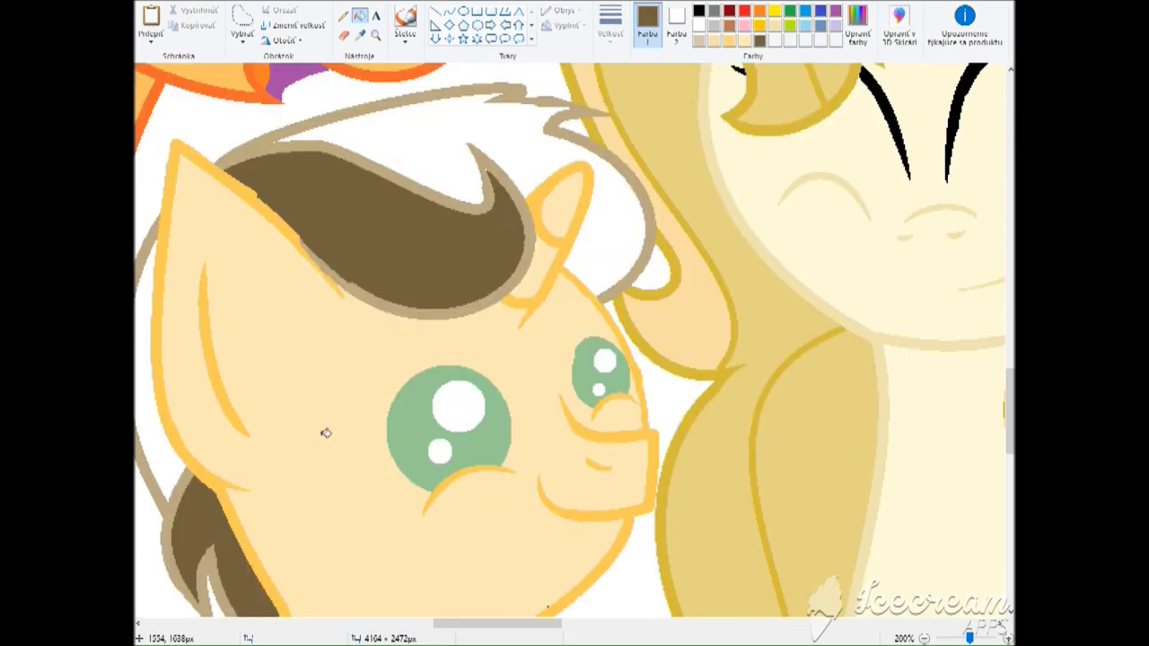
left_click(179, 444)
Add a jagged-tipped streak along the forelock's lower edge and fill it with the pale yellow sampled from the swatches.
scroll(431, 395, "up", 10)
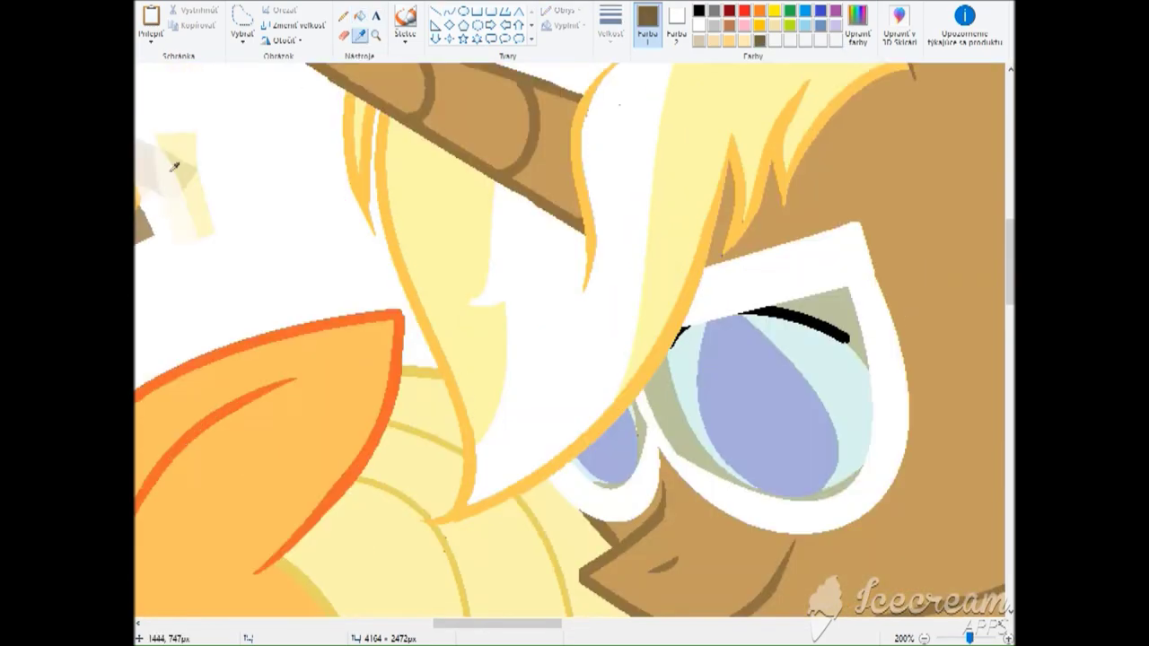
left_click(189, 168)
scroll(190, 168, "down", 10)
left_click(436, 11)
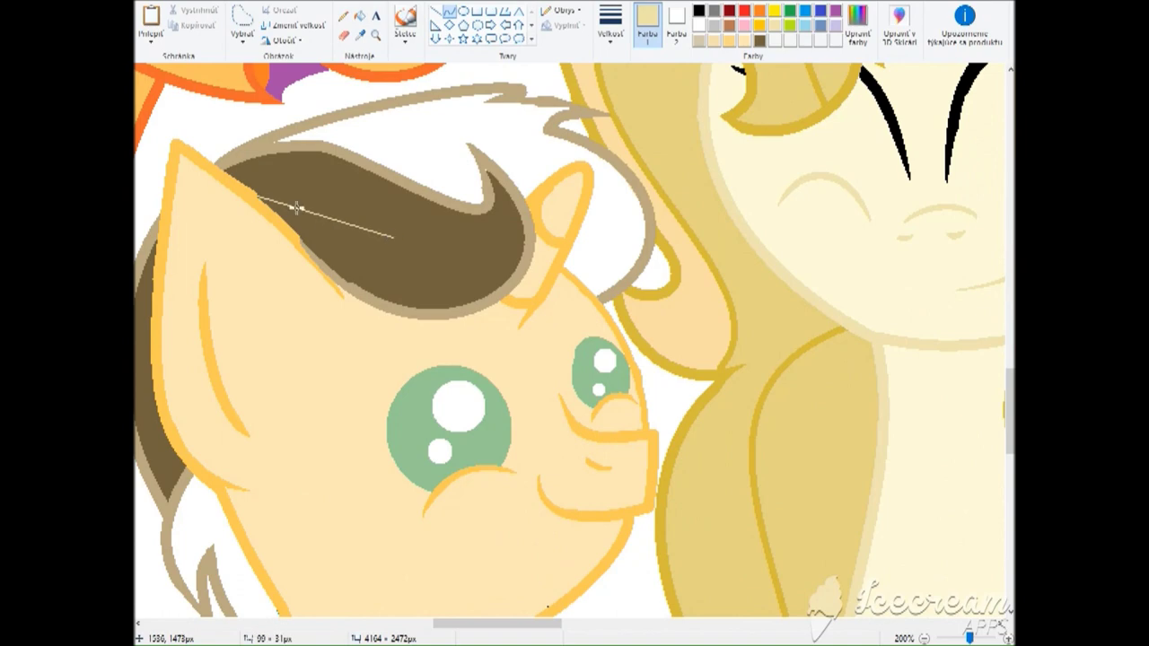
left_click_drag(524, 232, 539, 278)
left_click(359, 15)
left_click(422, 265)
scroll(575, 341, "down", 3)
scroll(575, 341, "left", 4)
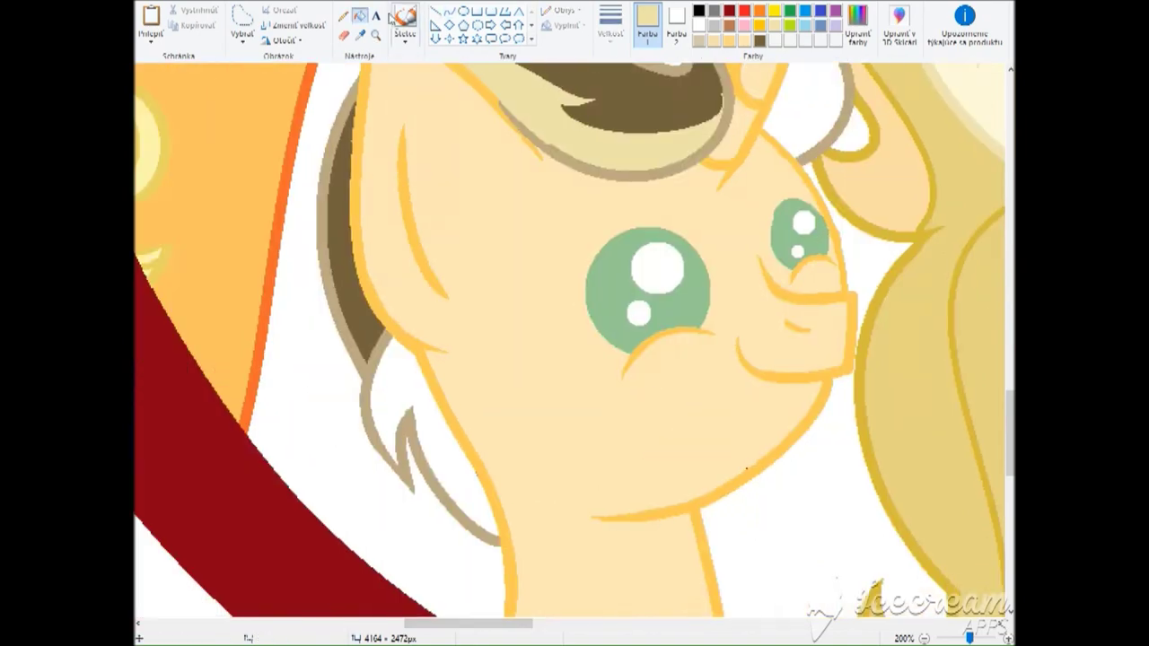
Fill the foal's upper mane and nape tuft with pale yellow and recolour the forelock's lower streak white.
scroll(574, 341, "up", 6)
scroll(574, 341, "down", 4)
scroll(569, 326, "down", 3)
scroll(601, 128, "up", 3)
left_click(376, 34)
right_click(517, 349)
left_click(516, 348)
scroll(575, 359, "down", 2)
scroll(601, 370, "up", 3)
scroll(602, 370, "down", 3)
left_click(376, 34)
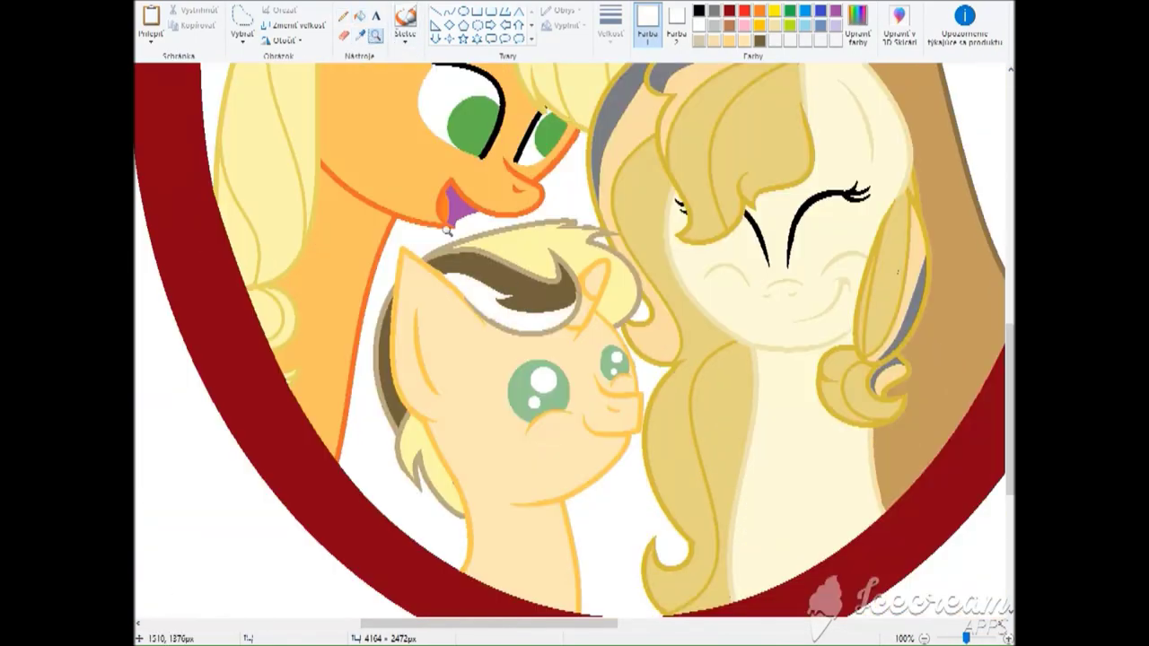
Delete the leftover colour test swatches above the orange pony.
right_click(603, 348)
left_click(390, 223)
left_click(243, 22)
mouse_move(503, 183)
left_mouse_down()
mouse_move(467, 367)
mouse_move(600, 260)
left_mouse_up()
right_click(537, 248)
left_click(376, 34)
right_click(462, 195)
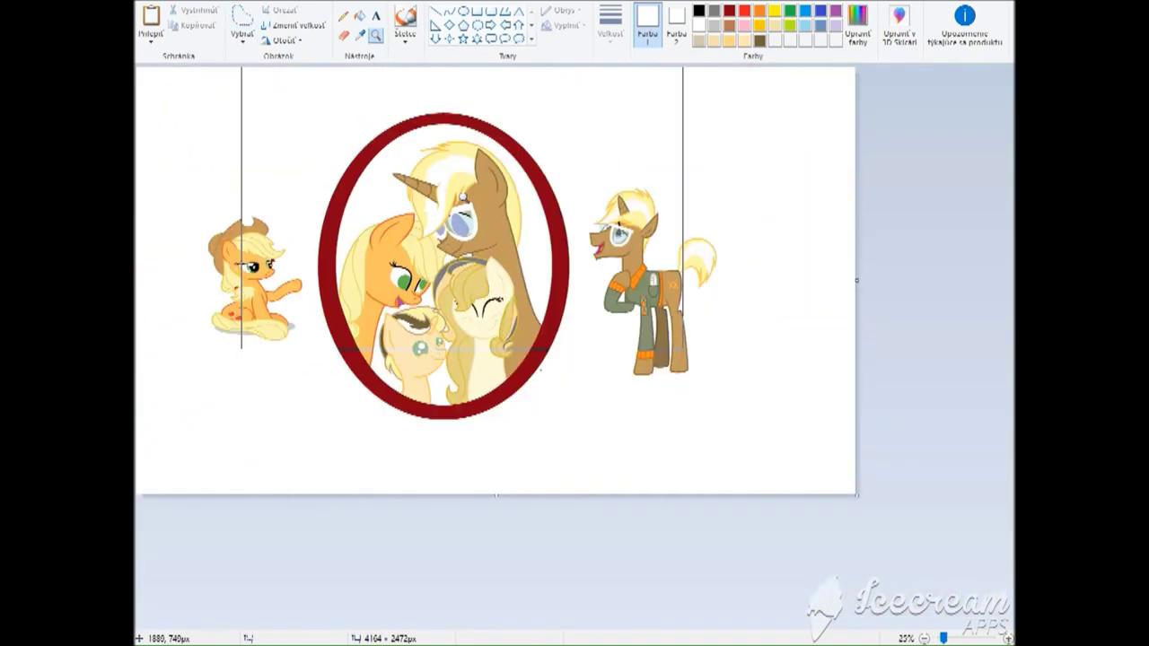